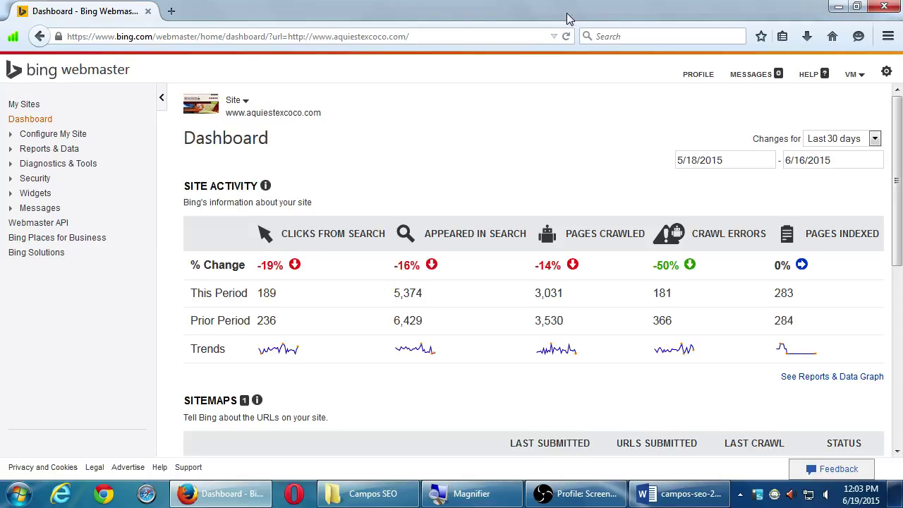
Look over the aquiestexcoco.com dashboard, from site activity down to diagnostics, and examine the clicks and search appearance figures.
scroll(550, 139, "down", 3)
scroll(554, 145, "down", 2)
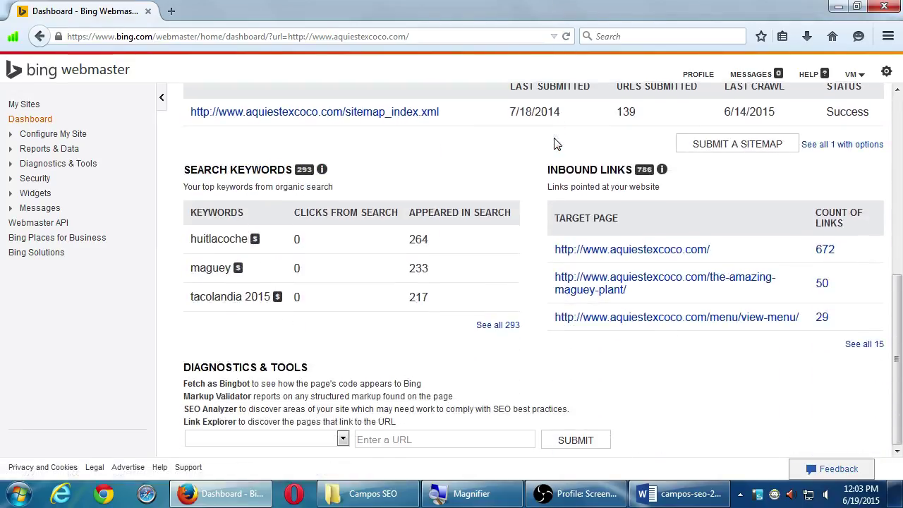
scroll(543, 152, "up", 2)
scroll(537, 169, "up", 2)
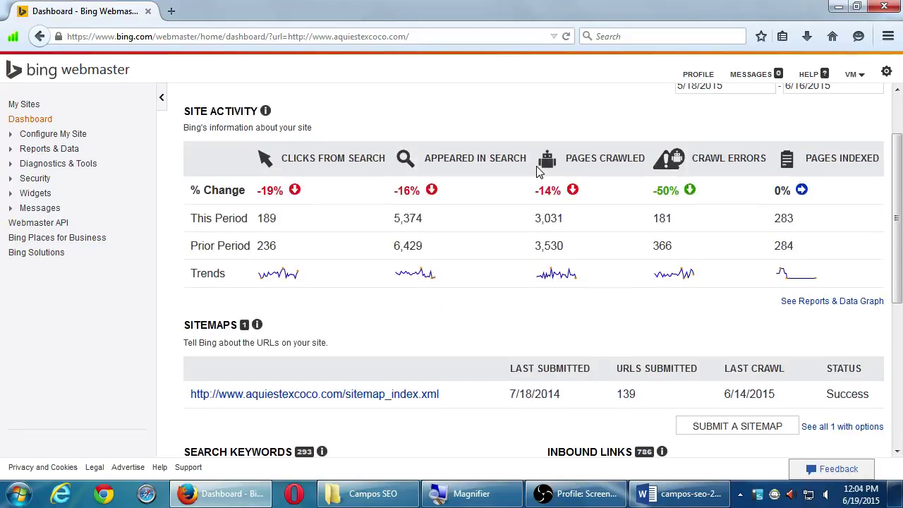
scroll(541, 158, "up", 1)
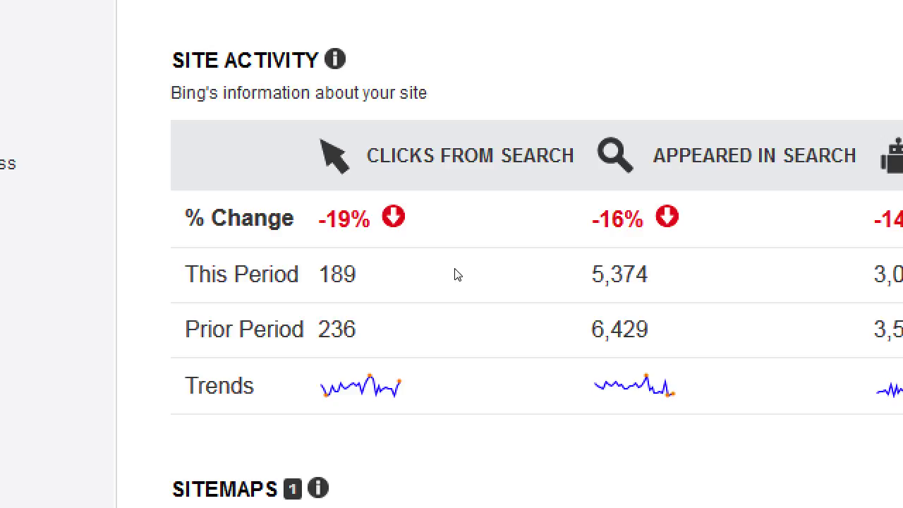
key("super+minus")
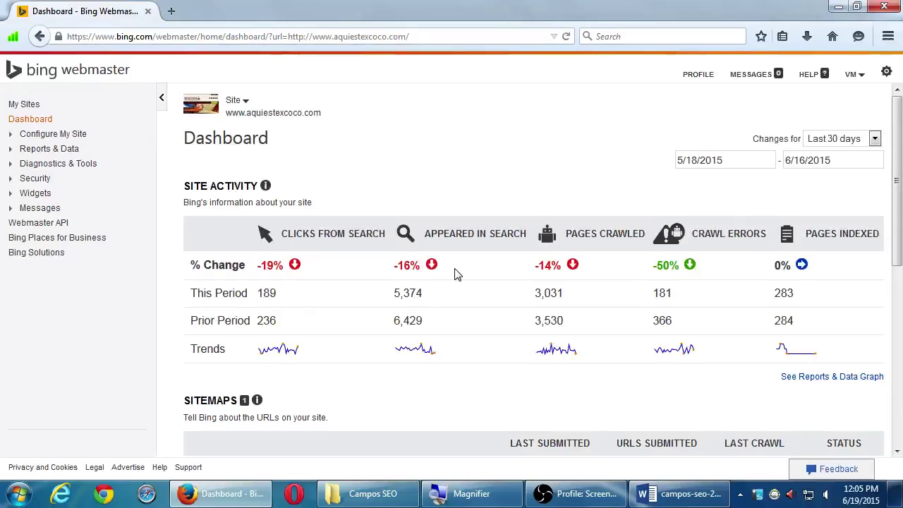
View the dashboard's site activity for the last 3 months and for the last 6 months.
left_click(859, 142)
left_click(852, 175)
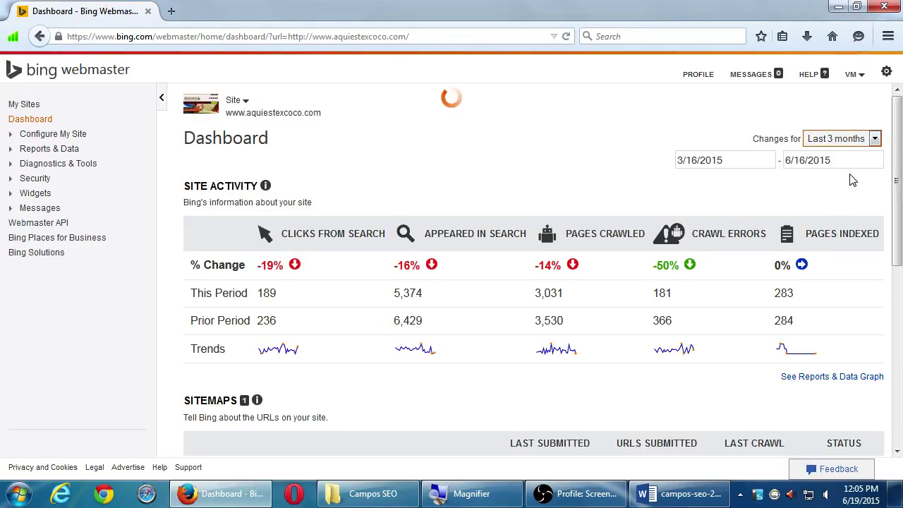
left_click(859, 142)
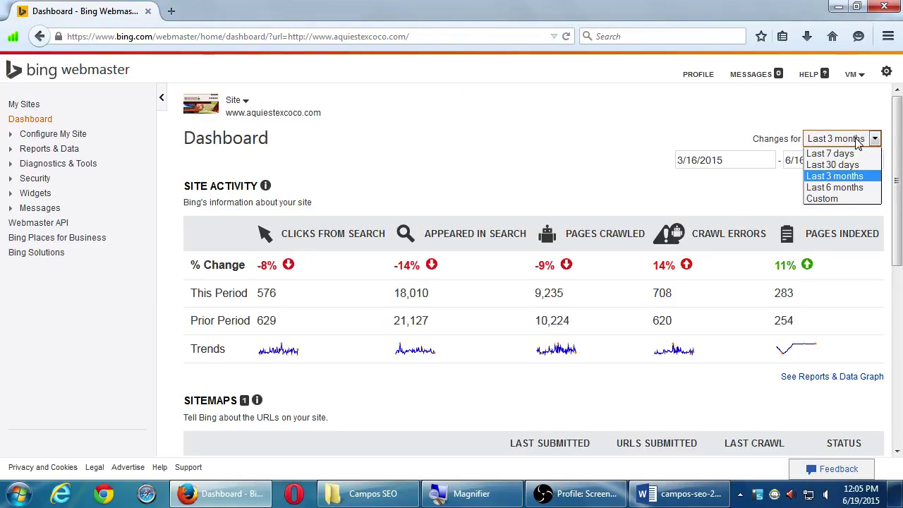
left_click(851, 185)
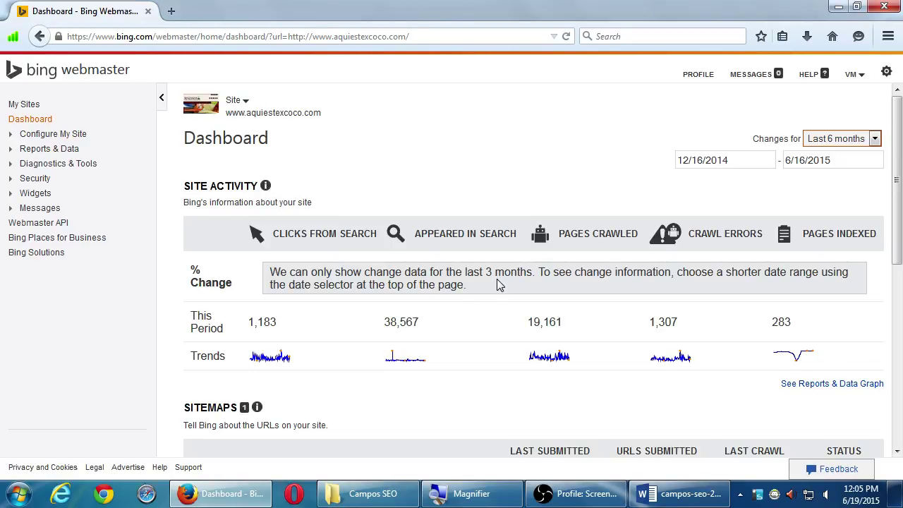
View site activity for the last 7 days and return the date range to the last 30 days.
left_click(874, 138)
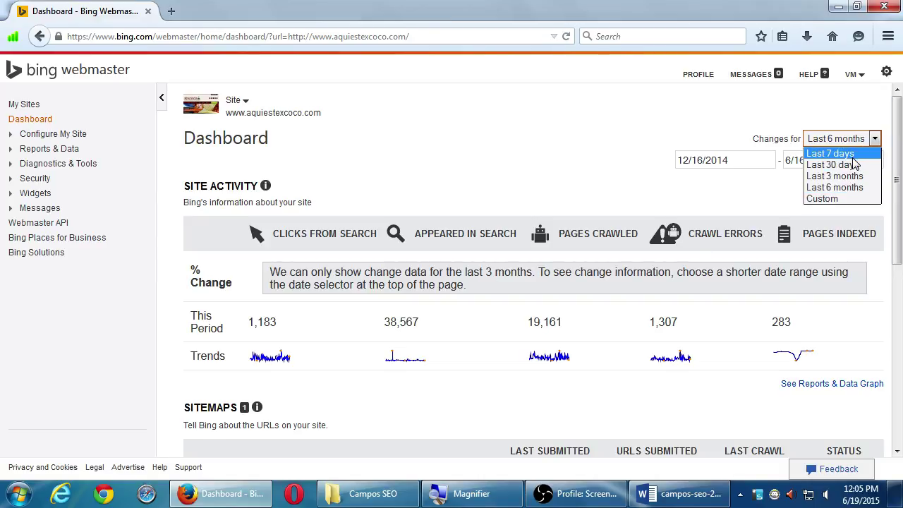
left_click(853, 154)
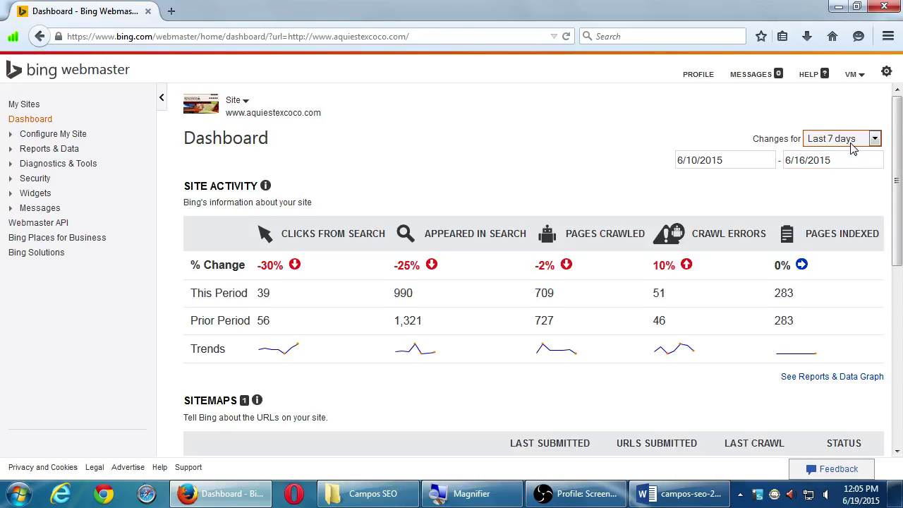
left_click(852, 144)
left_click(852, 164)
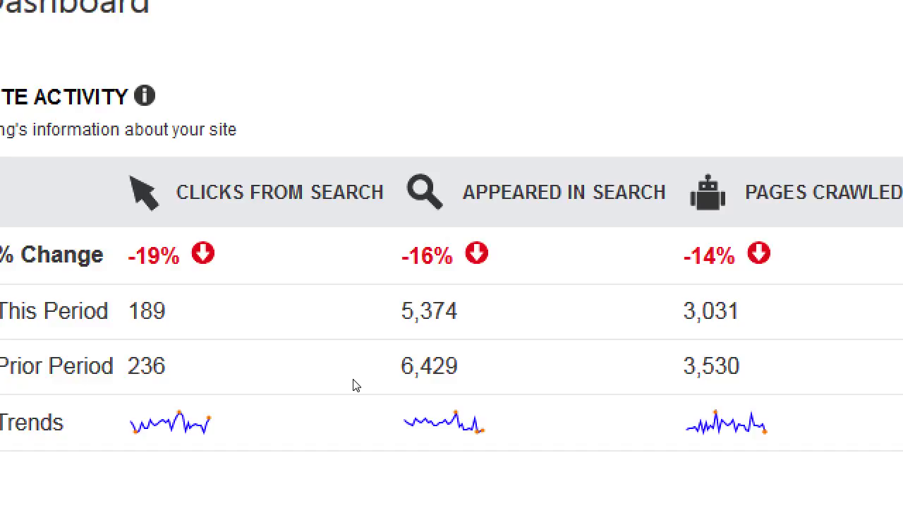
key("super+minus")
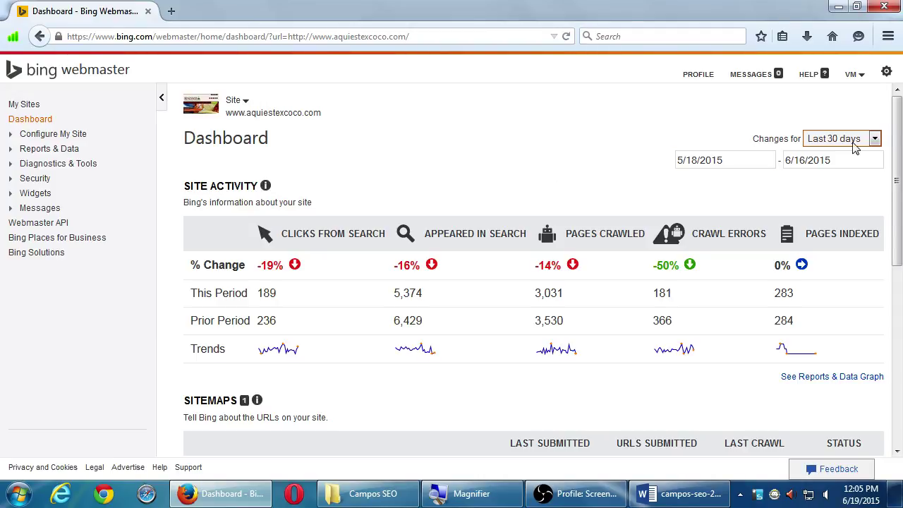
Examine the 30-day site activity table up close.
scroll(894, 143, "down", 1)
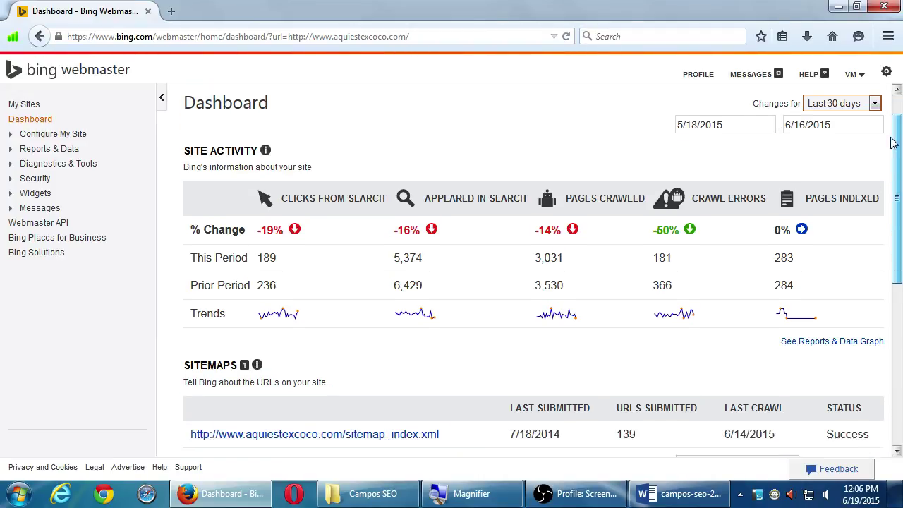
left_click_drag(894, 144, 877, 151)
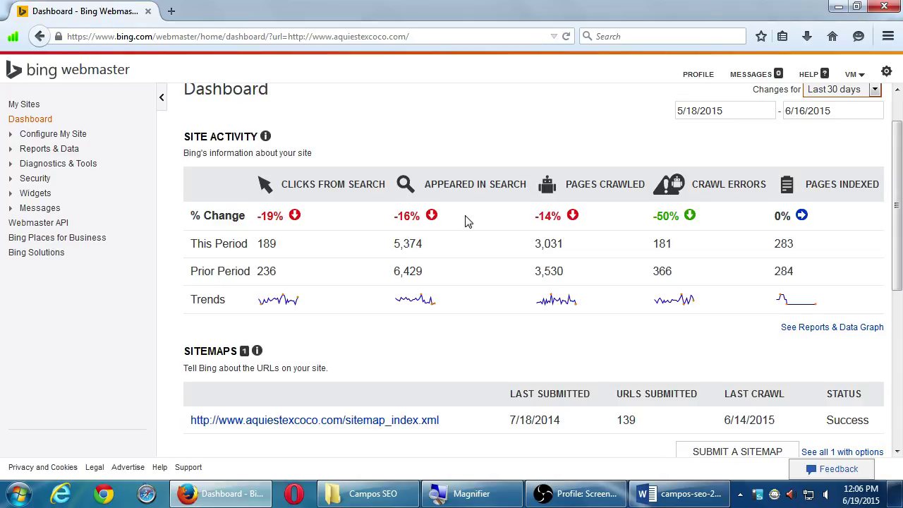
key("super+plus")
Examine the dashboard's sitemaps, search keywords and inbound links sections.
scroll(640, 338, "down", 3)
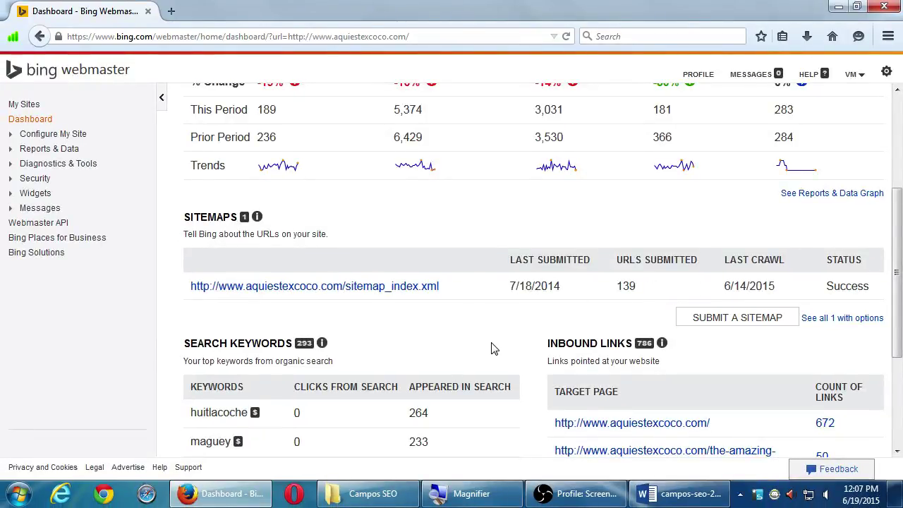
scroll(494, 348, "down", 1)
scroll(492, 347, "down", 1)
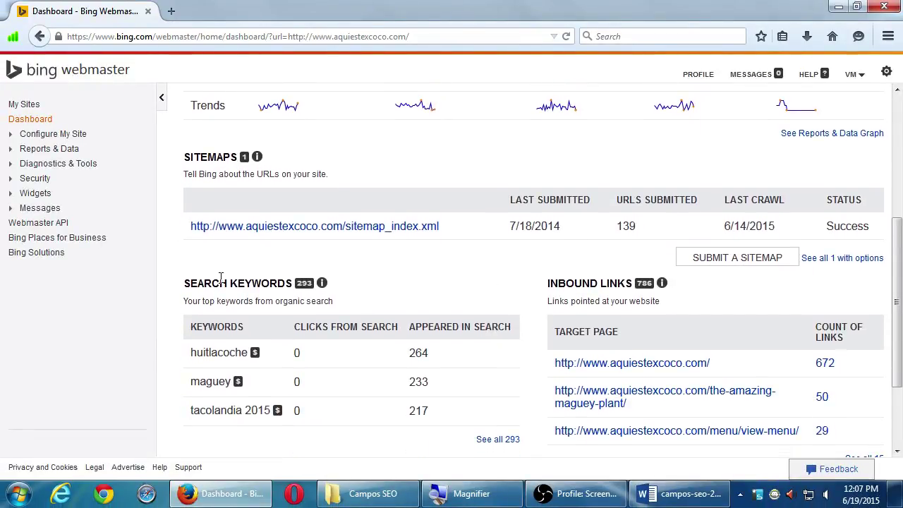
scroll(367, 277, "down", 1)
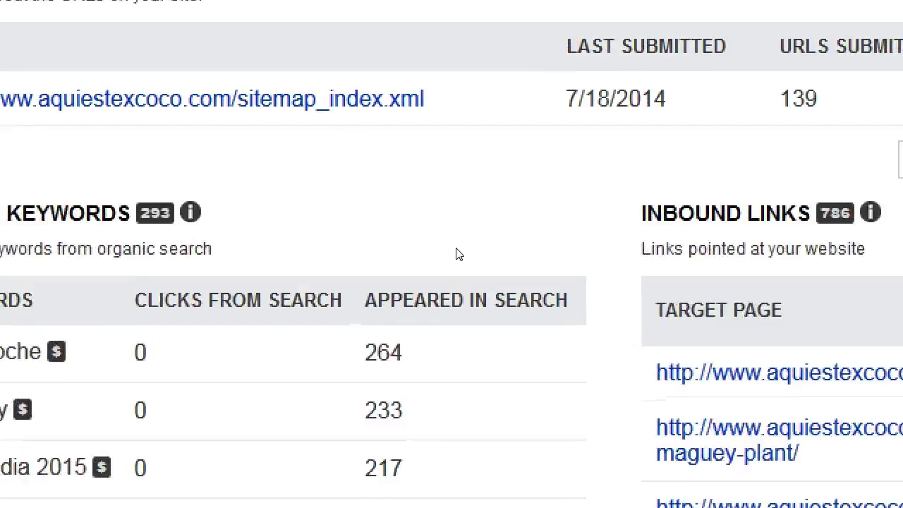
scroll(160, 398, "down", 1)
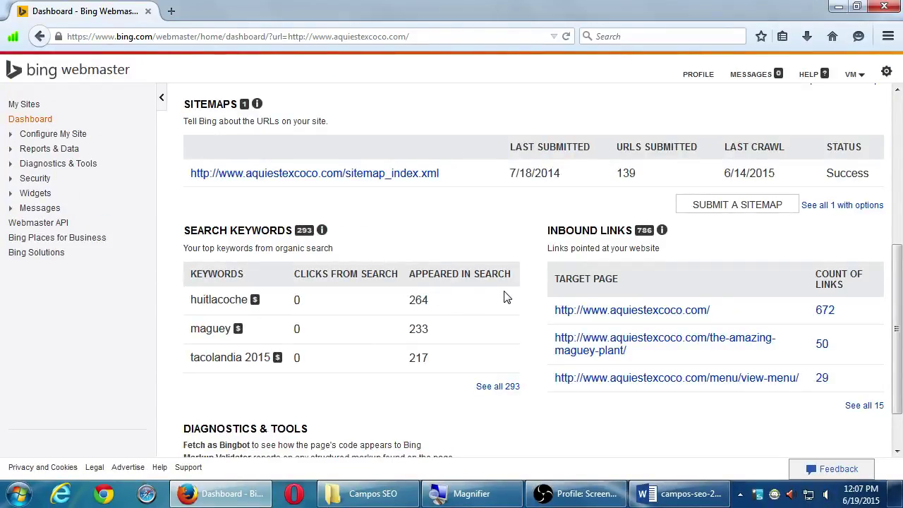
double_click(568, 230)
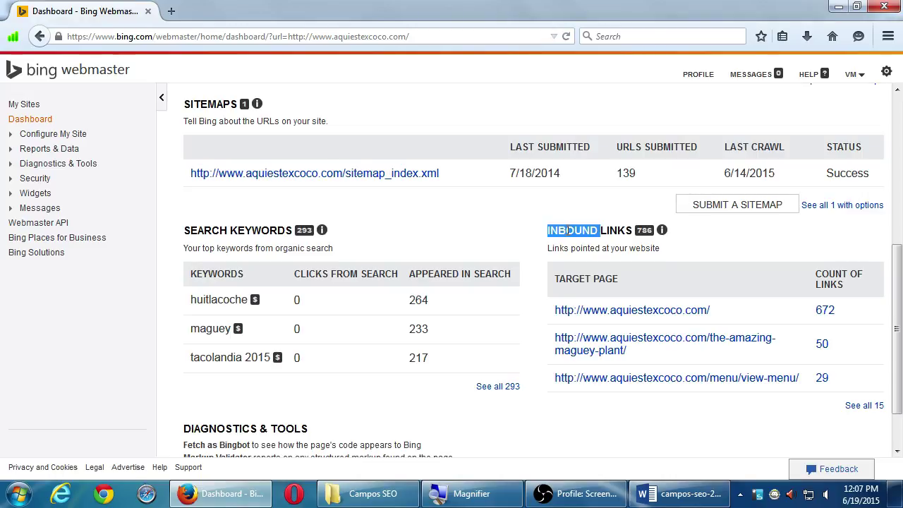
left_click(565, 244)
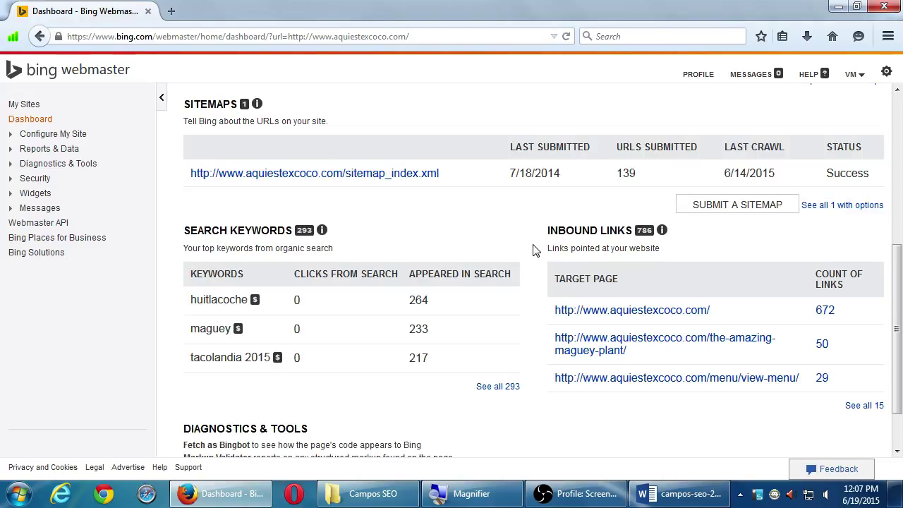
key("super+plus")
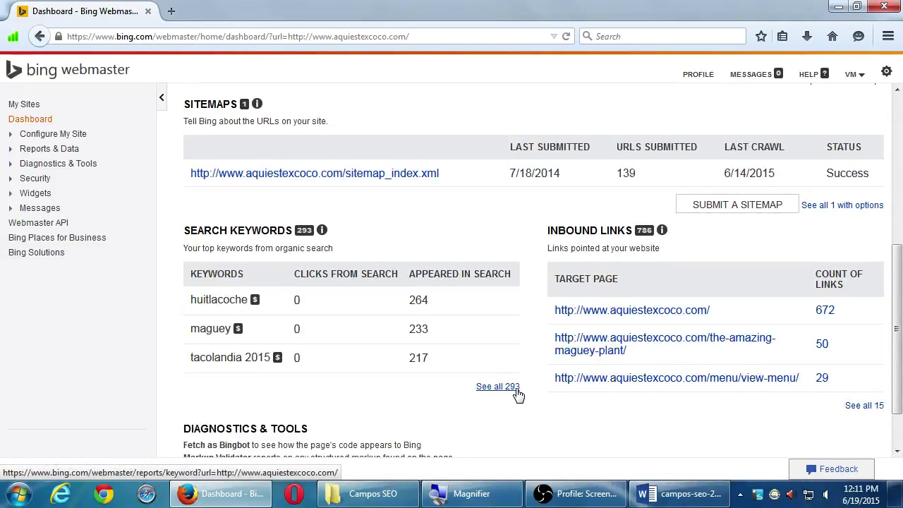
Open the full search keywords report and sort it by Appeared in Search, lowest first.
left_click(516, 390)
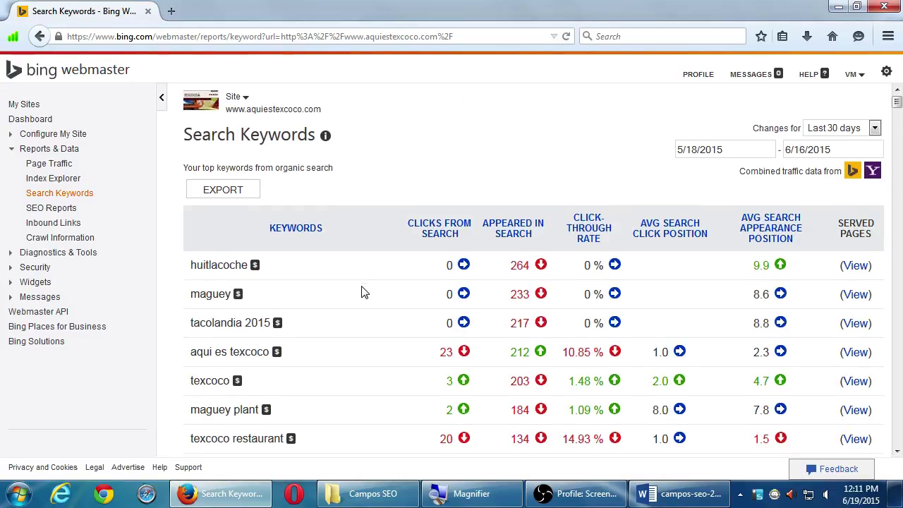
scroll(361, 292, "down", 5)
scroll(362, 293, "up", 2)
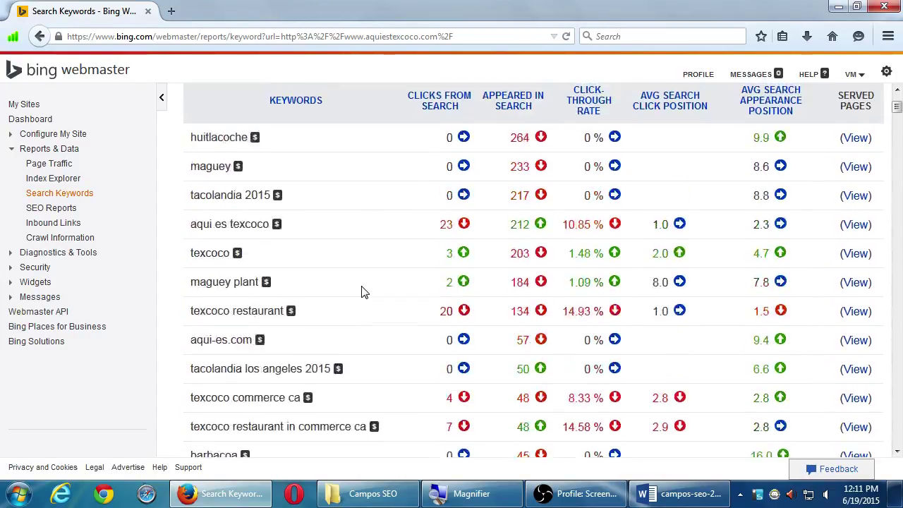
left_click(509, 113)
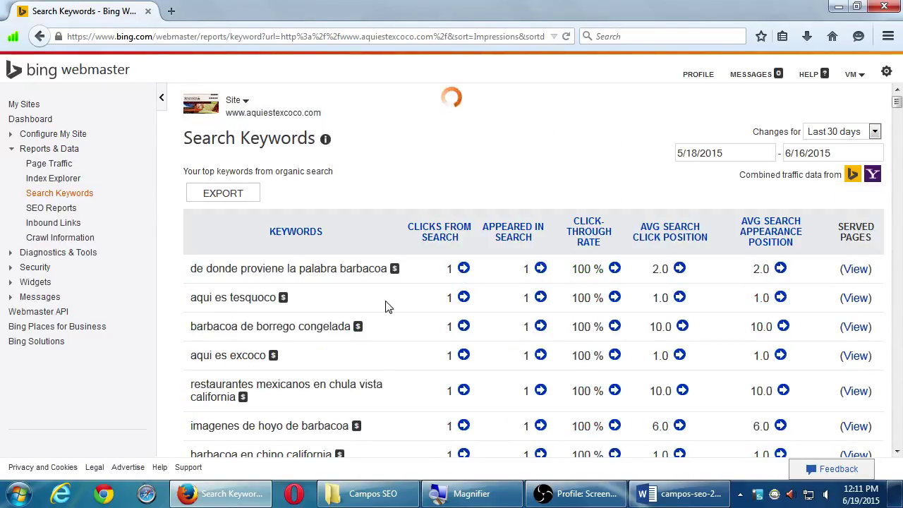
scroll(386, 306, "down", 2)
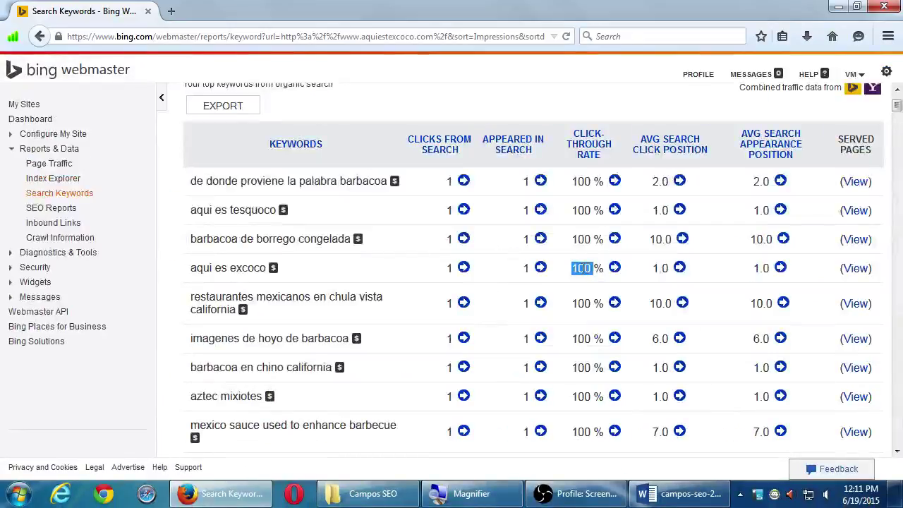
Sort the keywords by Clicks from Search, highest first, and look through the list.
left_click(442, 151)
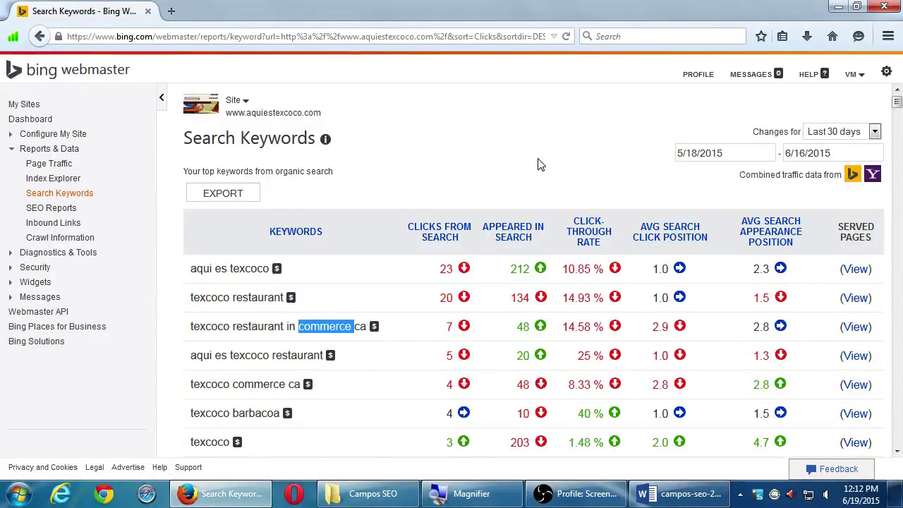
left_click(488, 149)
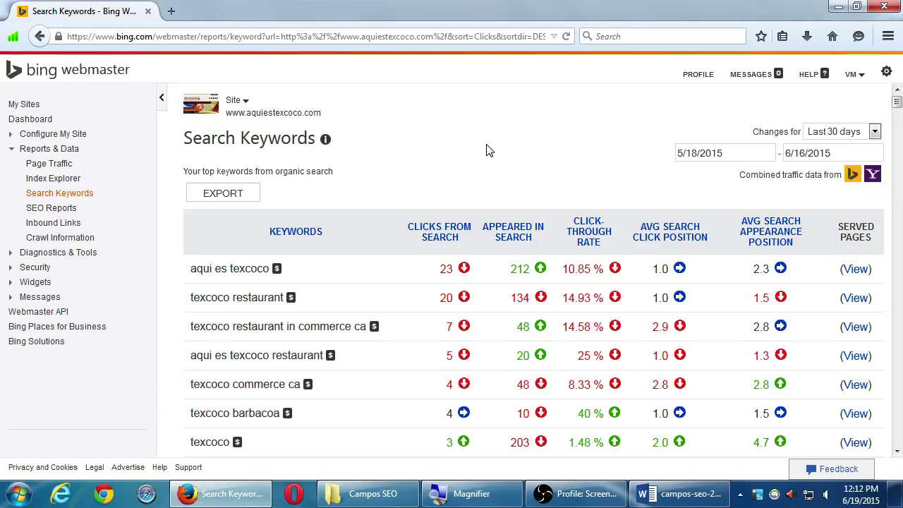
scroll(513, 399, "down", 5)
scroll(514, 399, "down", 10)
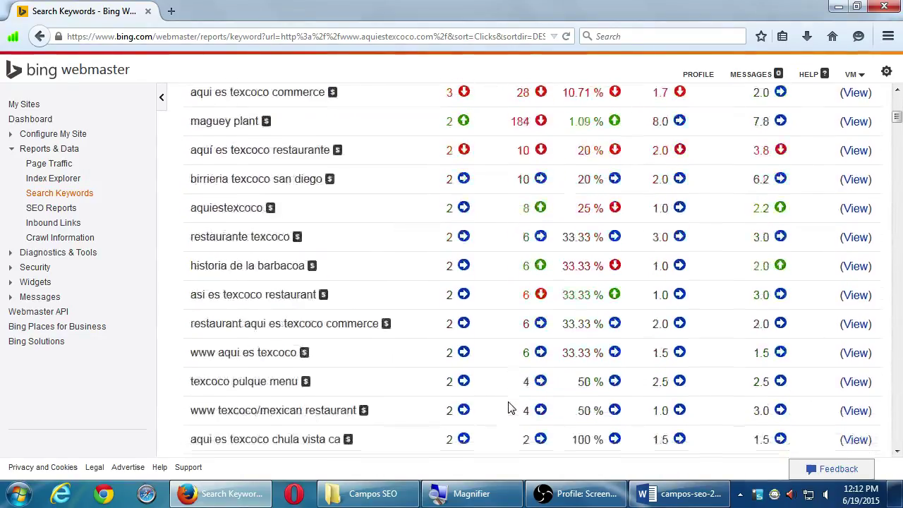
scroll(509, 407, "up", 8)
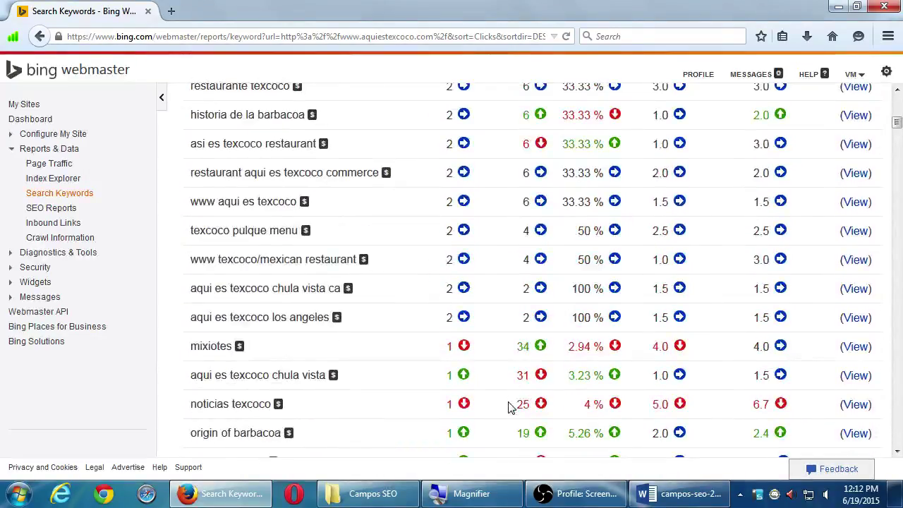
scroll(505, 412, "up", 8)
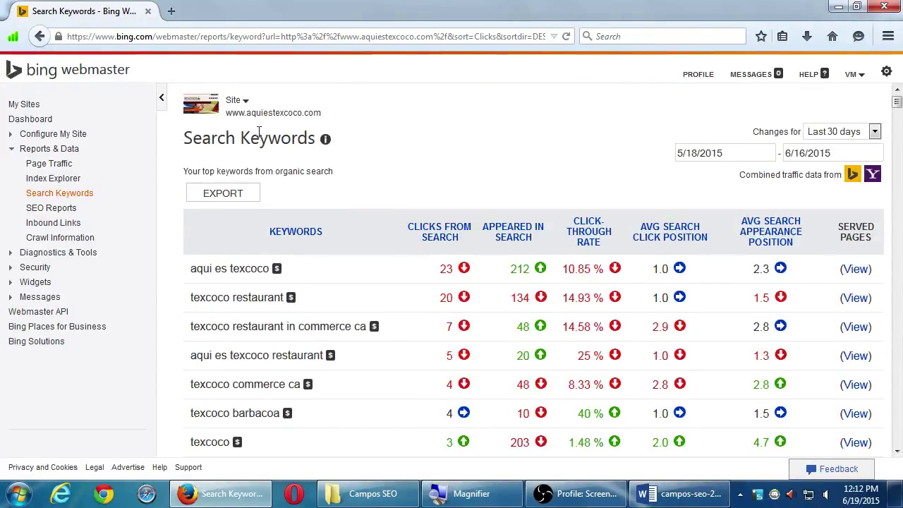
Go to the My Sites overview and review the search and crawl changes for every listed site.
left_click(31, 109)
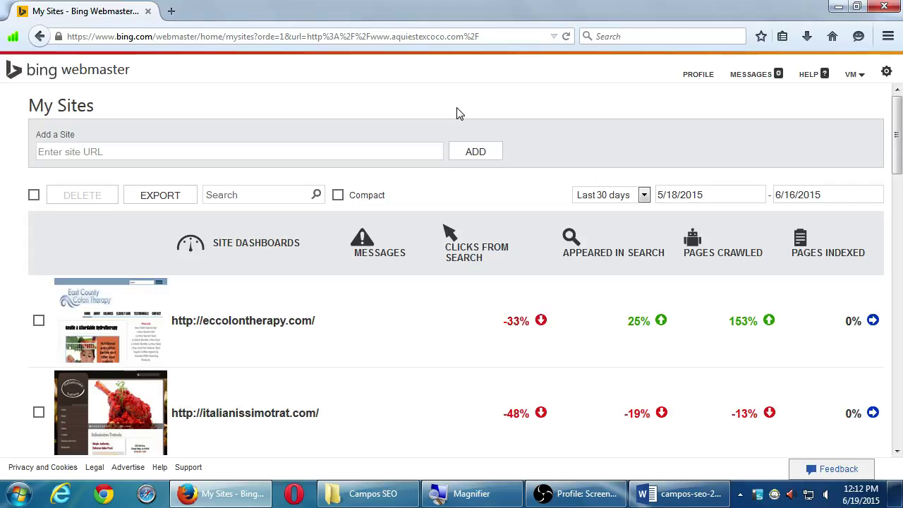
scroll(470, 106, "down", 4)
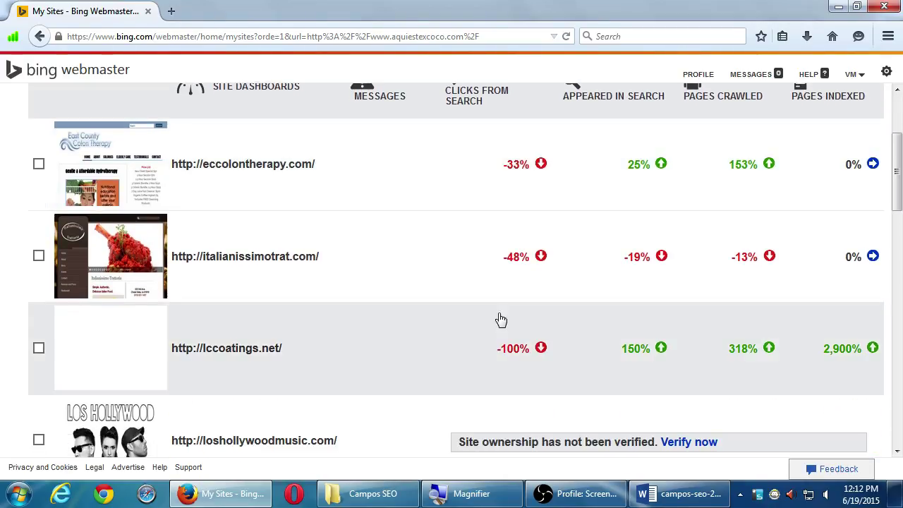
scroll(461, 292, "down", 1)
scroll(461, 293, "down", 15)
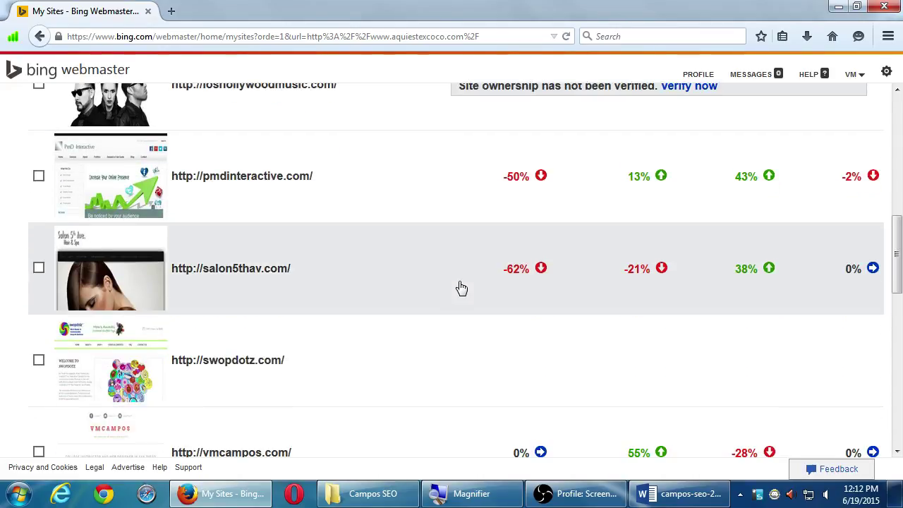
scroll(475, 293, "down", 2)
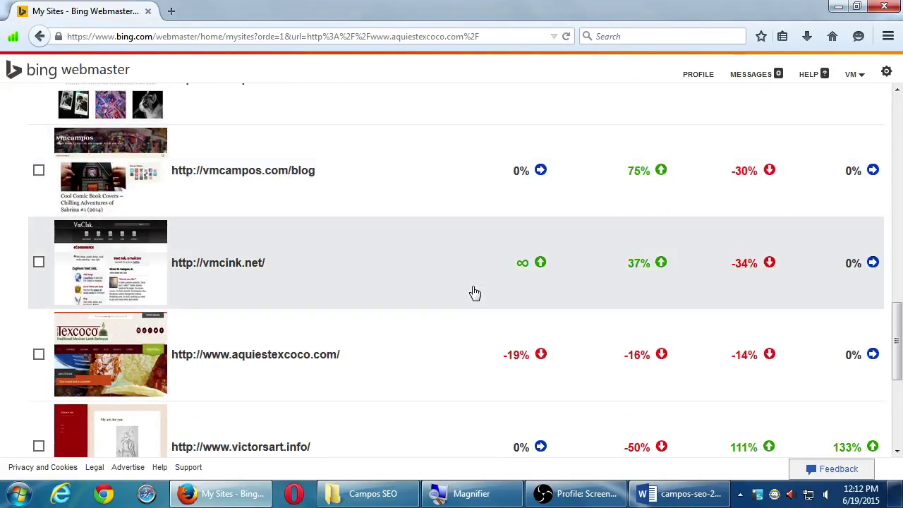
scroll(474, 294, "down", 3)
scroll(474, 296, "up", 8)
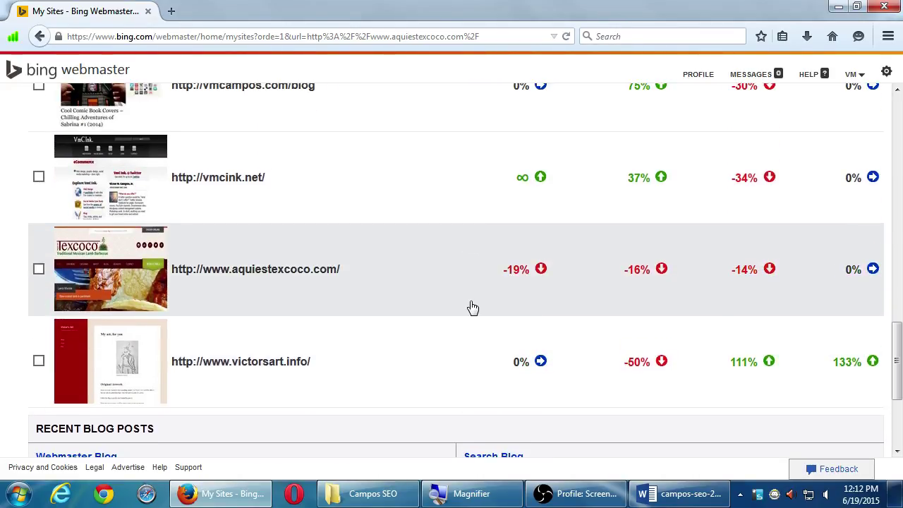
scroll(469, 309, "up", 6)
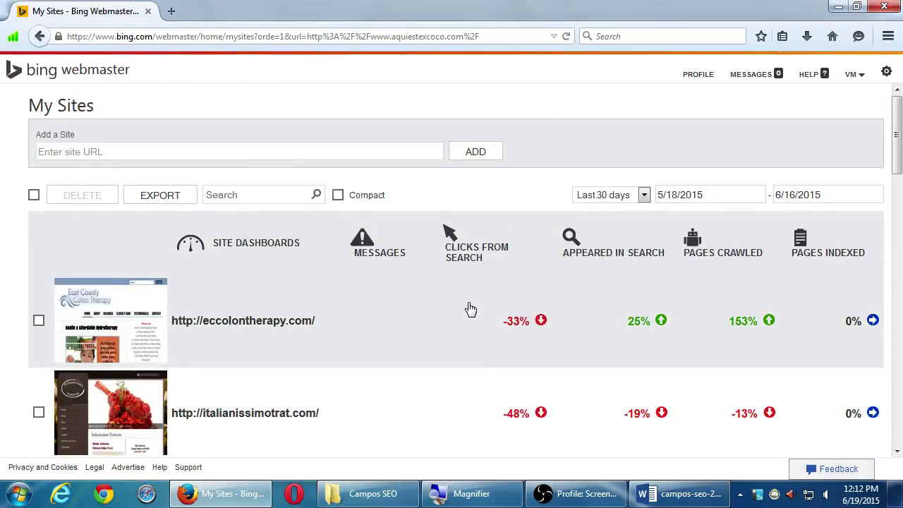
Set the date range of the My Sites overview to Last 3 months.
scroll(468, 308, "down", 1)
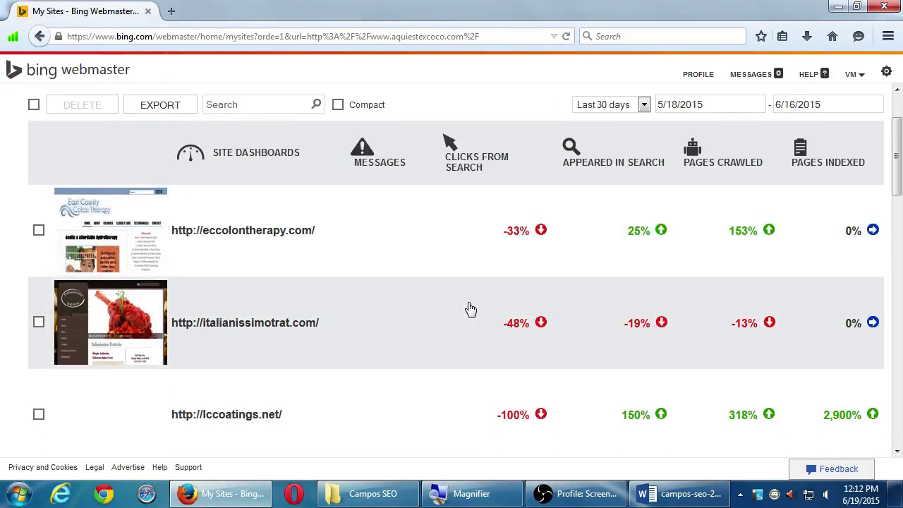
scroll(470, 309, "up", 1)
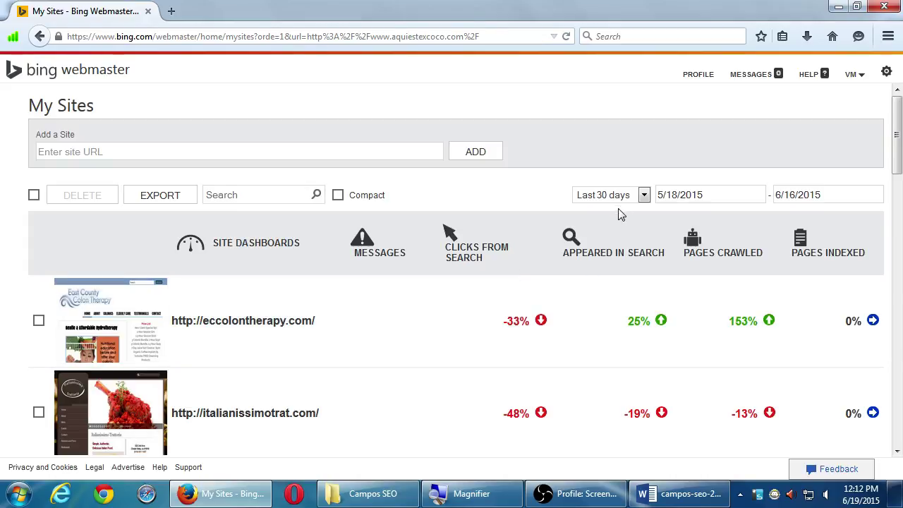
left_click(622, 198)
left_click(611, 232)
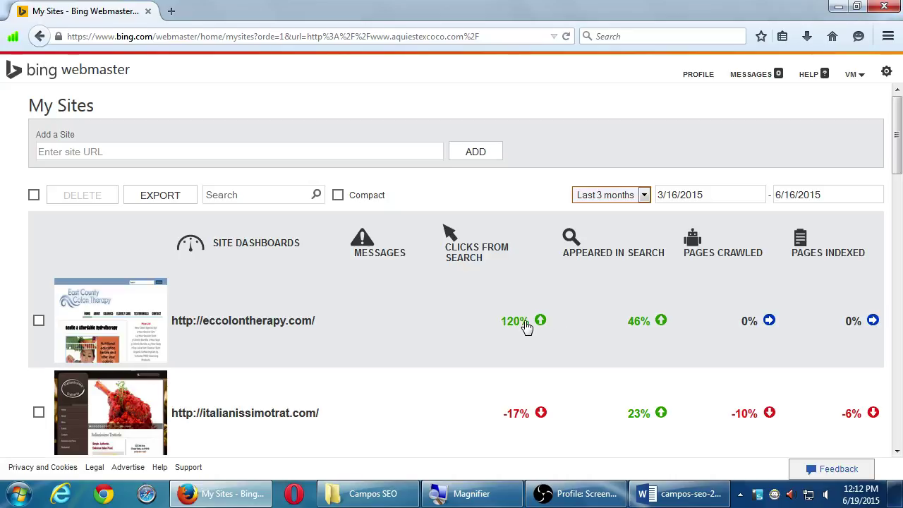
Review the three-month changes in clicks, search appearances, crawled pages and indexed pages for all listed sites.
scroll(527, 327, "down", 1)
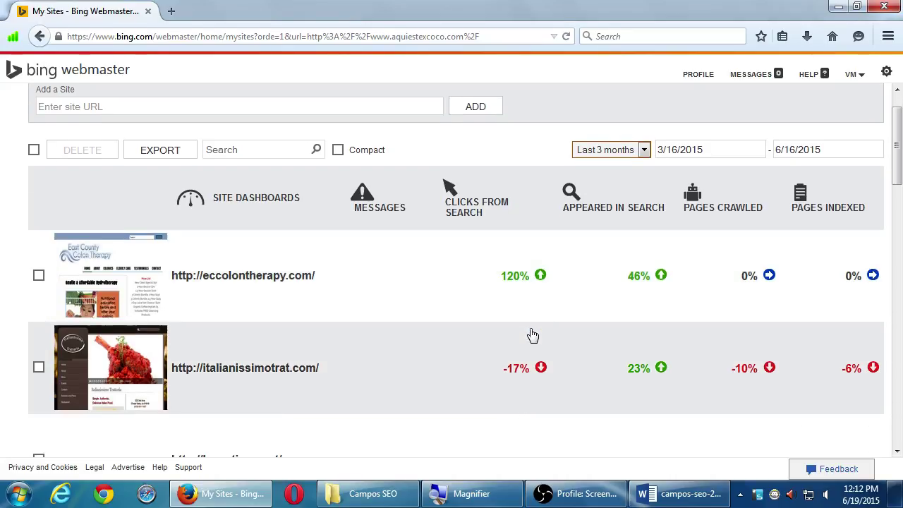
scroll(524, 369, "down", 9)
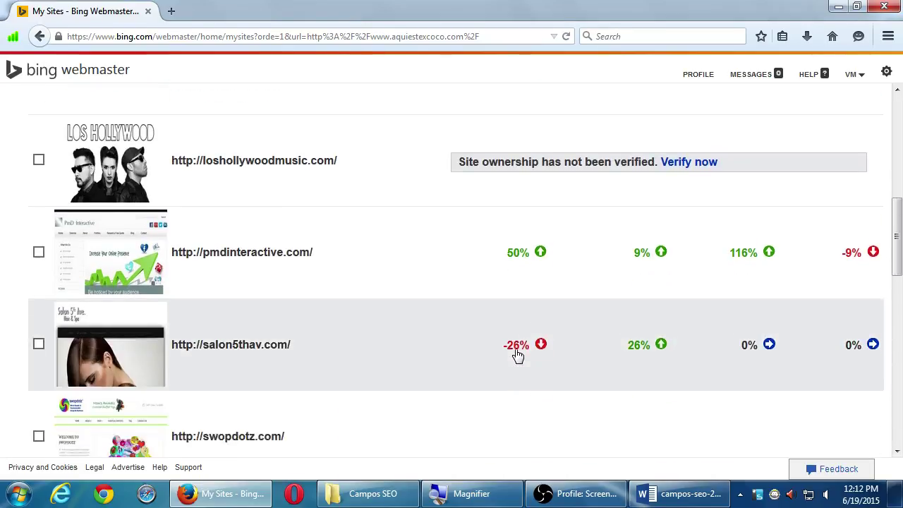
scroll(517, 354, "down", 4)
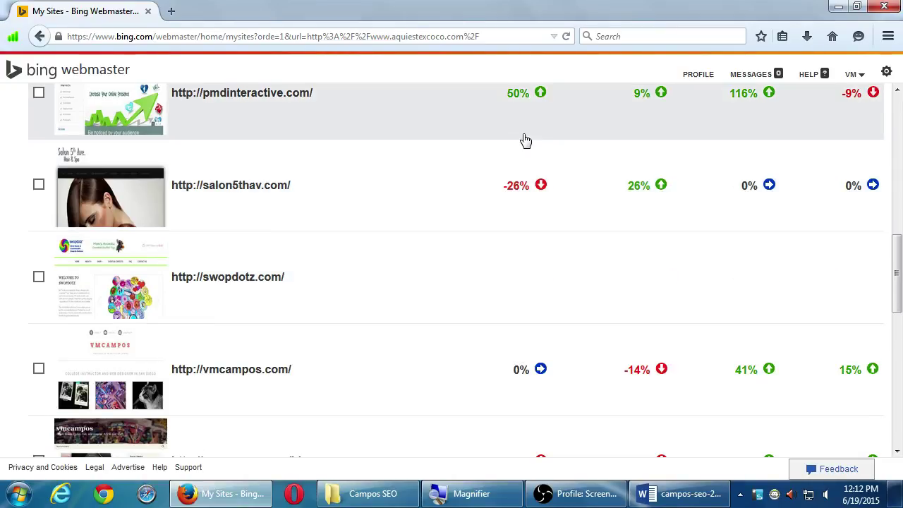
scroll(540, 341, "down", 4)
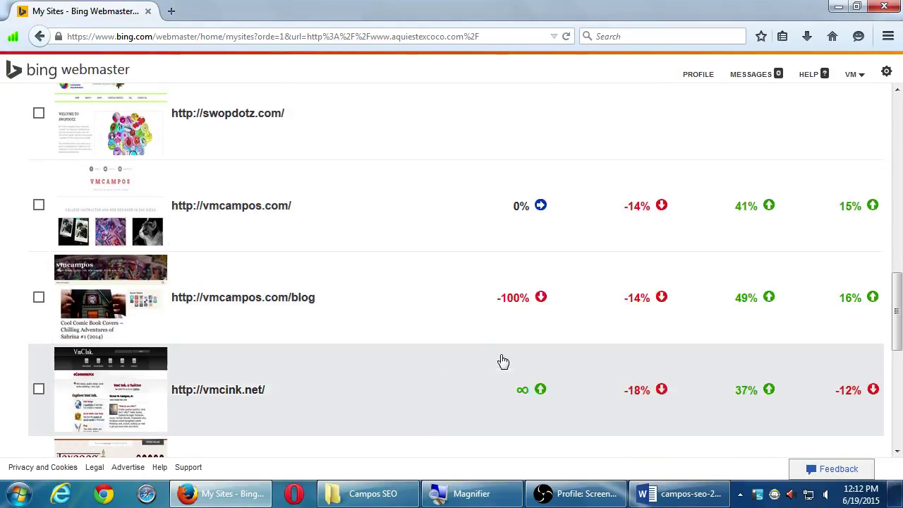
scroll(503, 361, "down", 4)
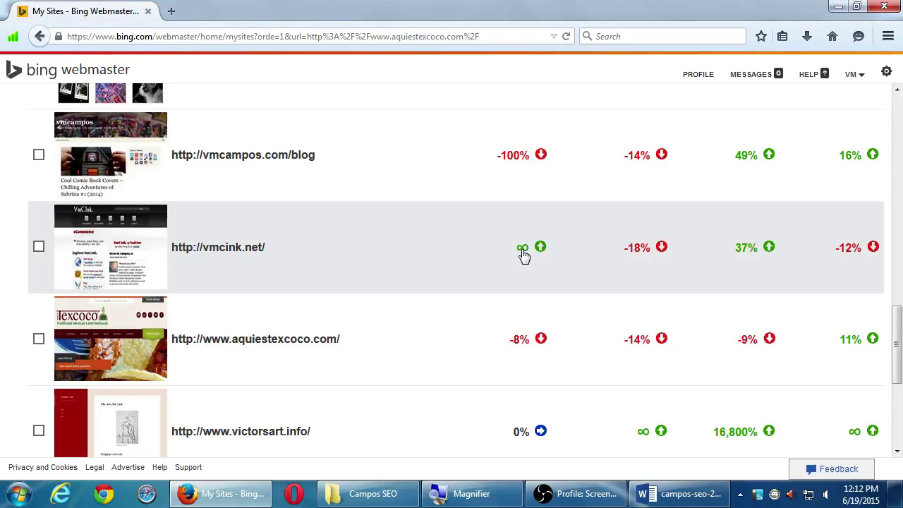
scroll(524, 256, "down", 4)
scroll(558, 338, "up", 5)
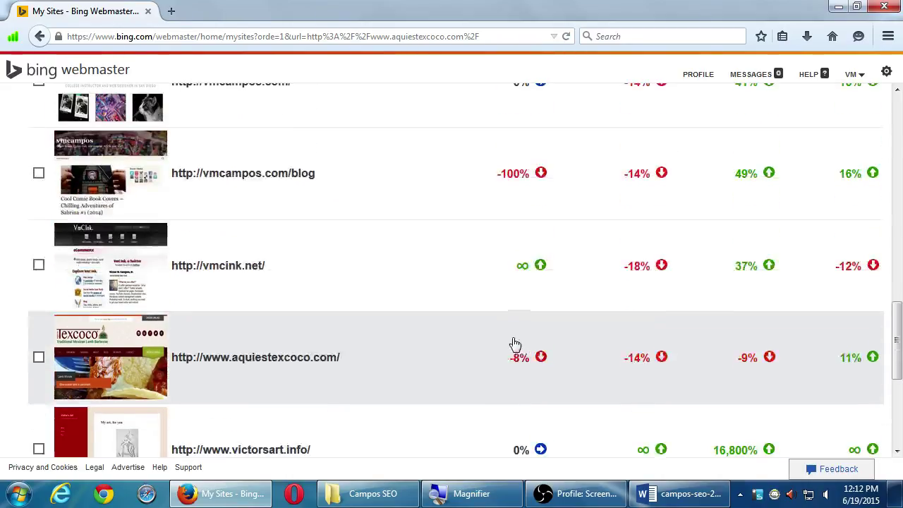
scroll(514, 344, "up", 15)
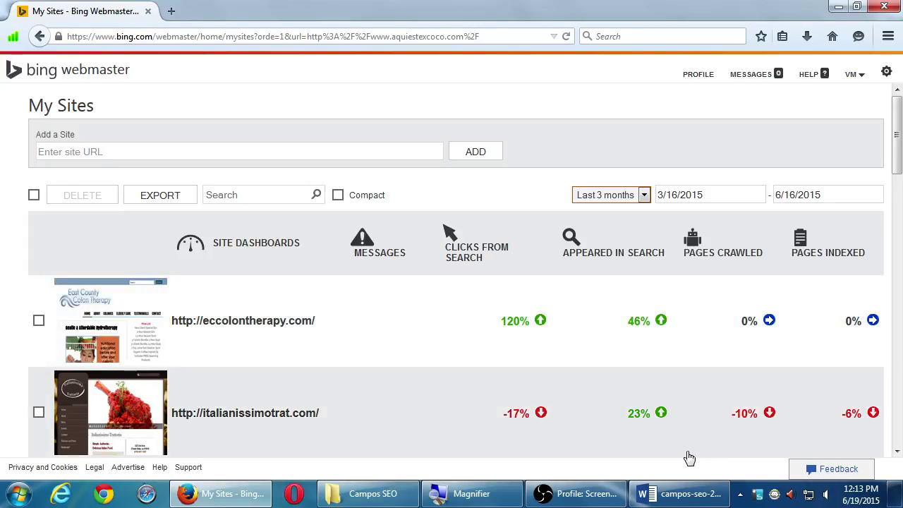
Switch to the campos-seo-2webmaster-tools.odt document in Word and look over the Bing Webmaster Tools section.
left_click(681, 495)
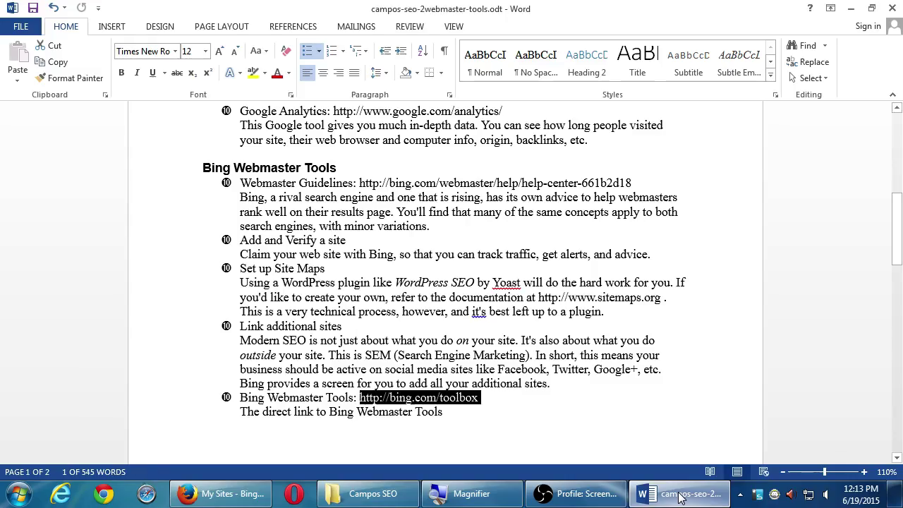
left_click(581, 428)
left_click_drag(282, 182, 519, 409)
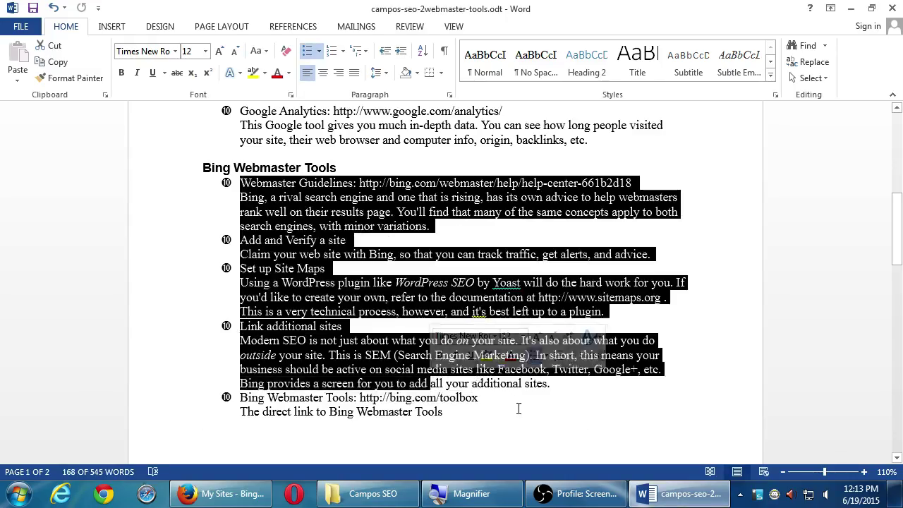
left_click(520, 409)
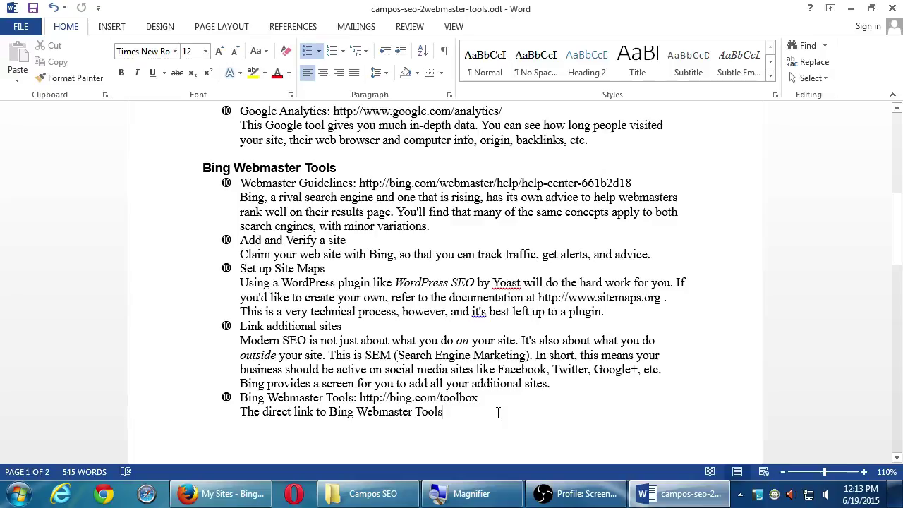
Magnify the document's Google section and examine the Google Webmaster Tools and Google Analytics entries.
scroll(448, 431, "up", 3)
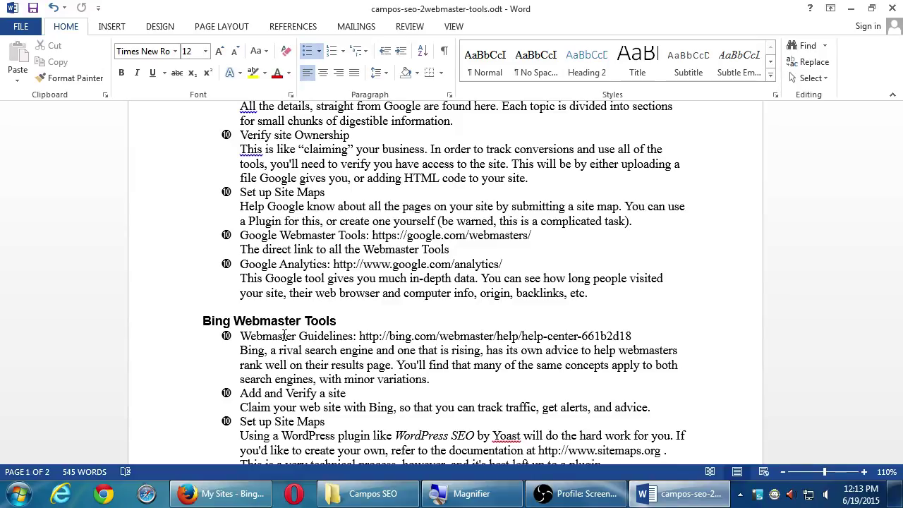
key("super+plus")
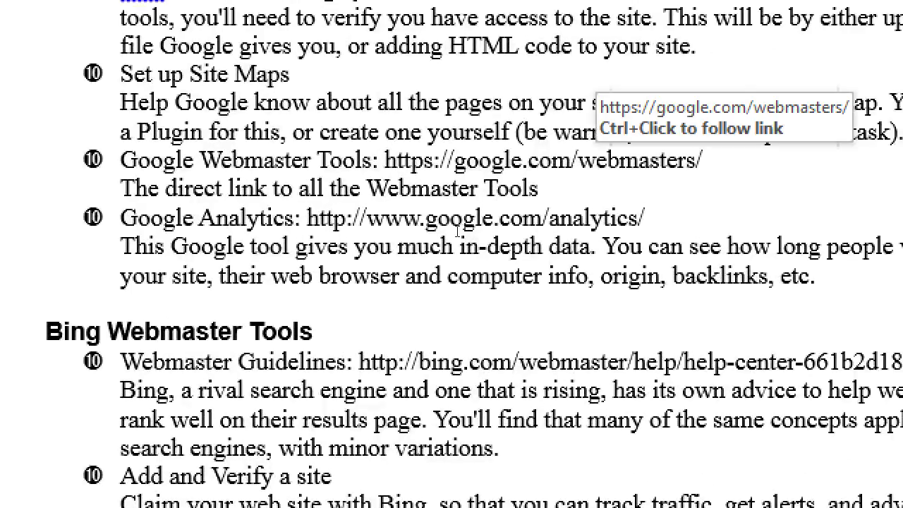
double_click(635, 161)
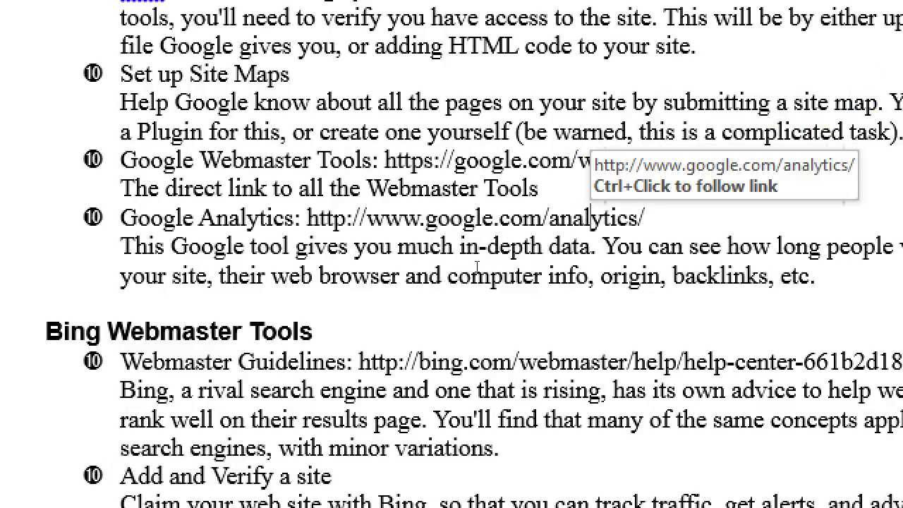
left_click(532, 259)
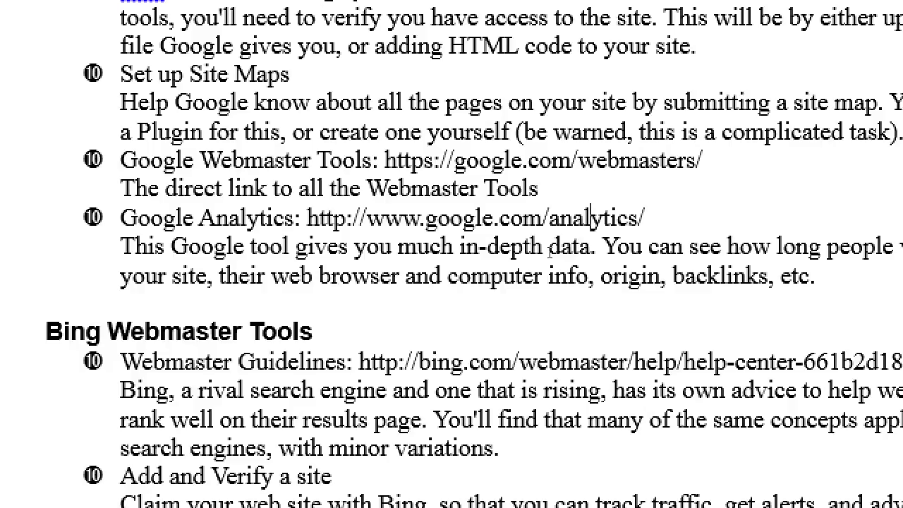
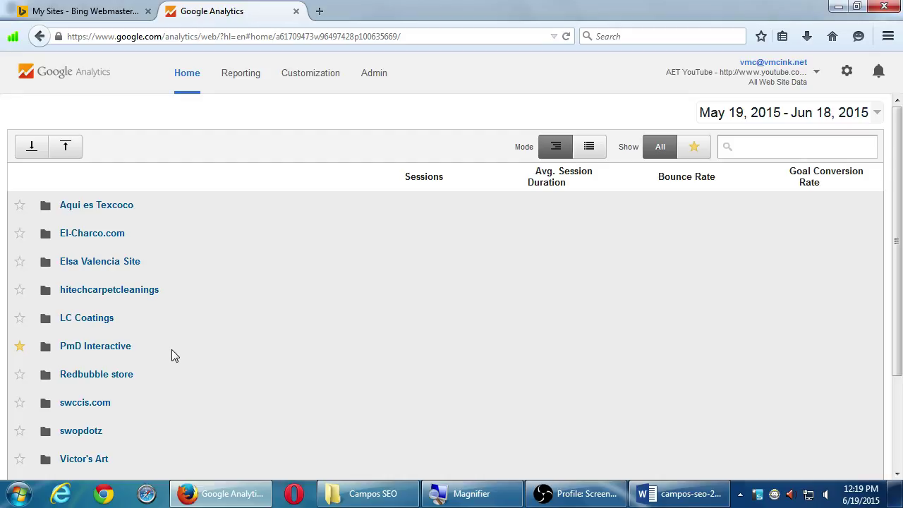
View the form for creating a new account in Google Analytics administration, and return to the account overview.
left_click(372, 75)
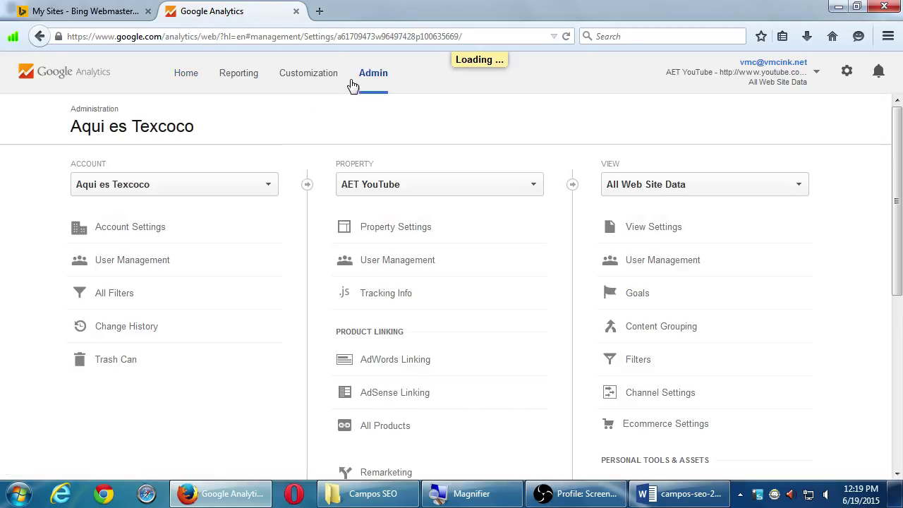
left_click(270, 184)
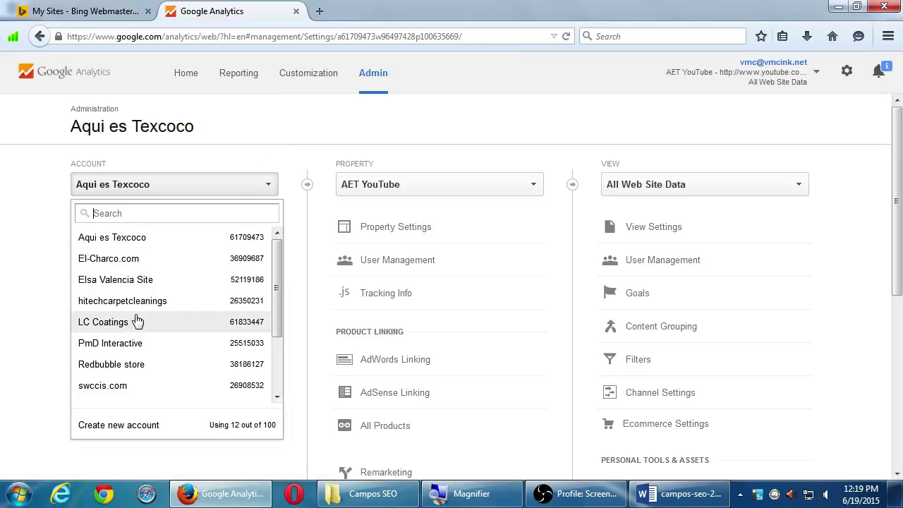
left_click(119, 425)
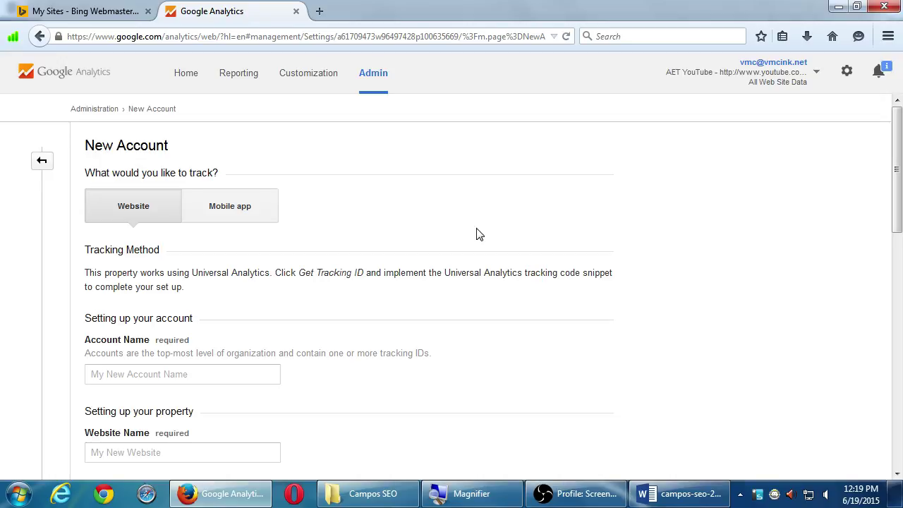
left_click(188, 72)
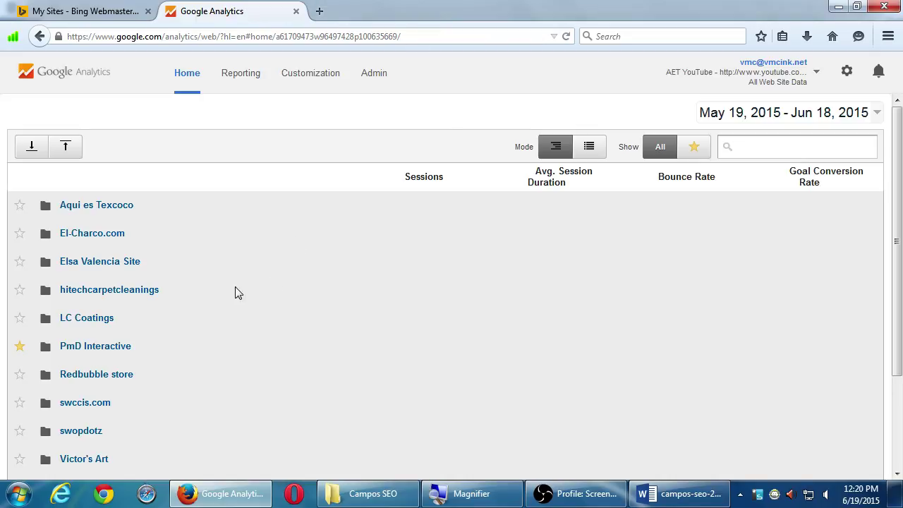
Expand the vmcampos.com, swopdotz, swccis.com and Aqui es Texcoco accounts to examine their properties and session data.
scroll(265, 293, "down", 3)
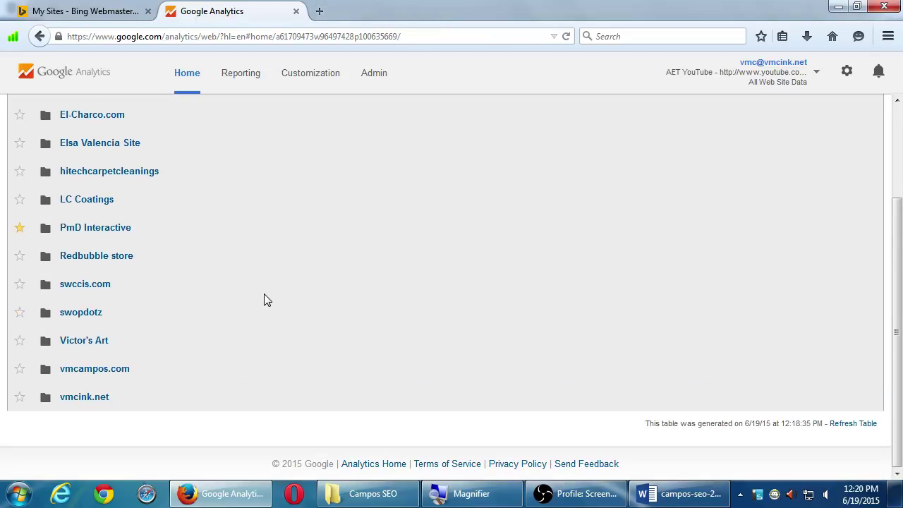
left_click(84, 397)
scroll(221, 383, "down", 3)
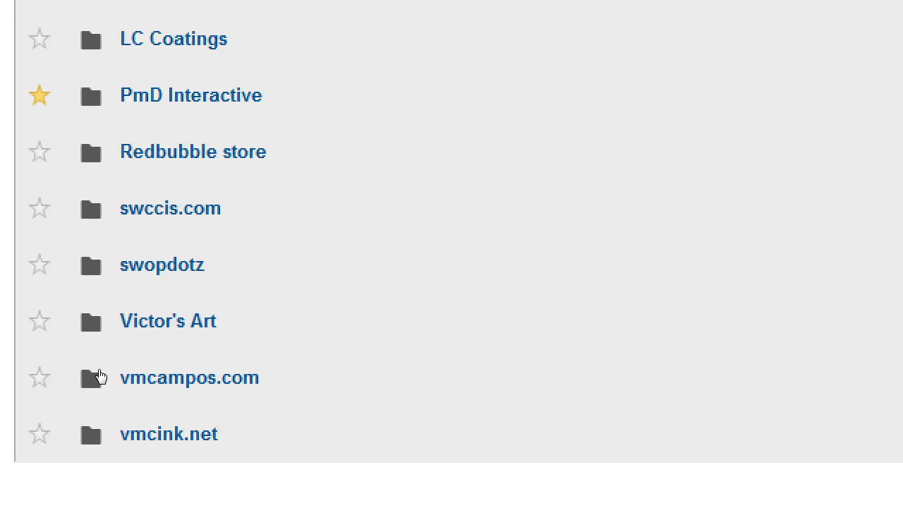
left_click(99, 376)
scroll(117, 470, "down", 5)
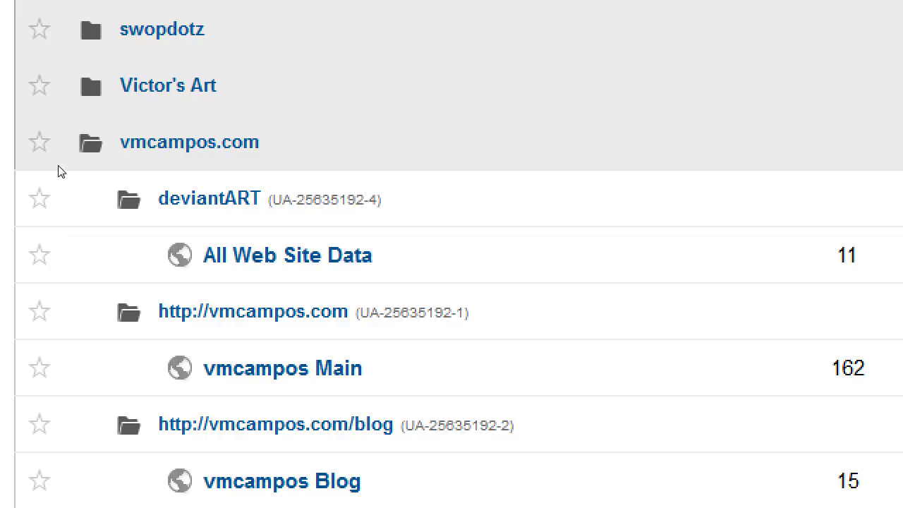
left_click(86, 162)
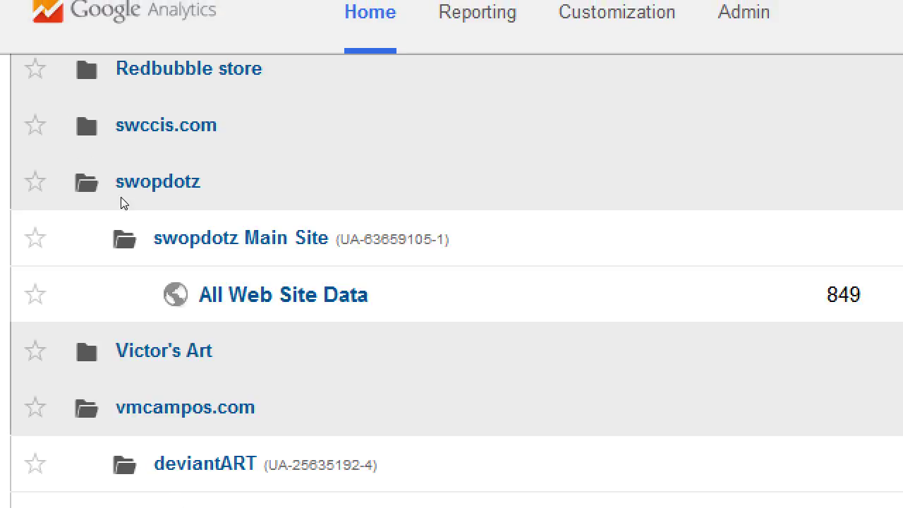
left_click(104, 132)
scroll(114, 233, "up", 5)
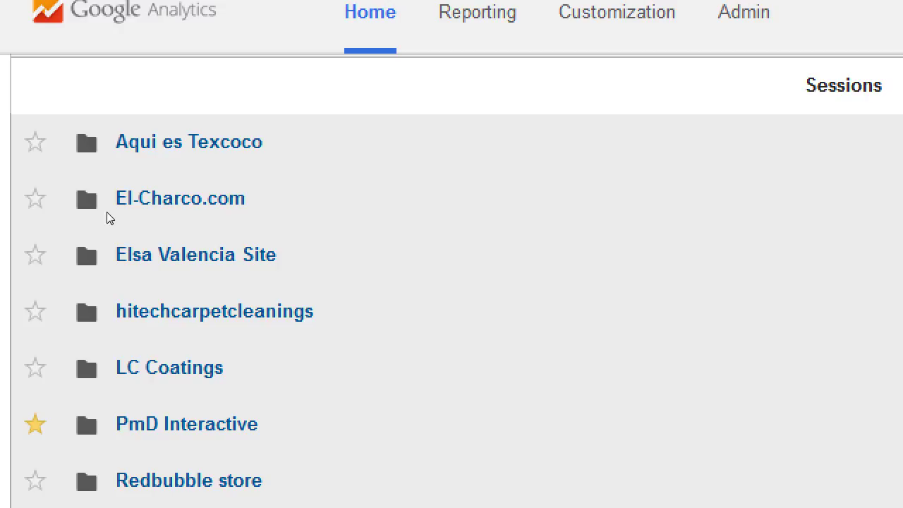
left_click(103, 144)
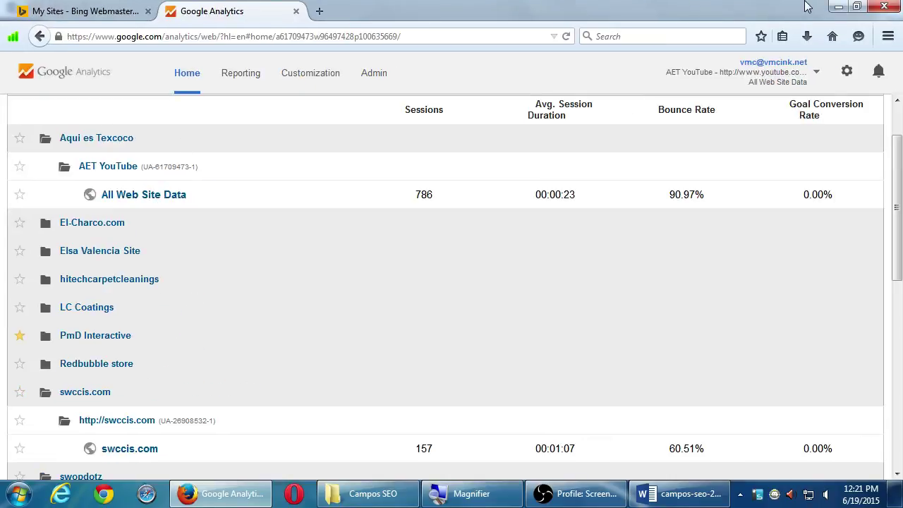
Reopen the New Account form for a website and read the explanation of the account name.
left_click(743, 12)
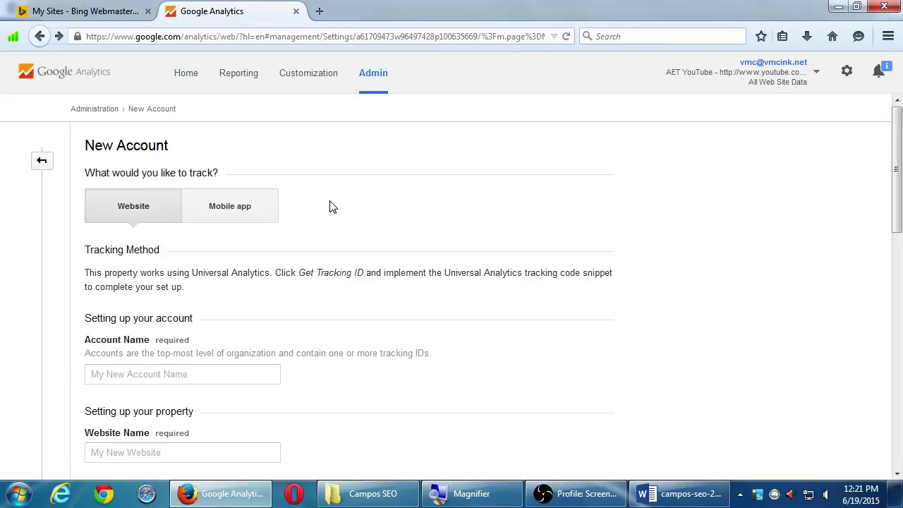
scroll(342, 211, "down", 2)
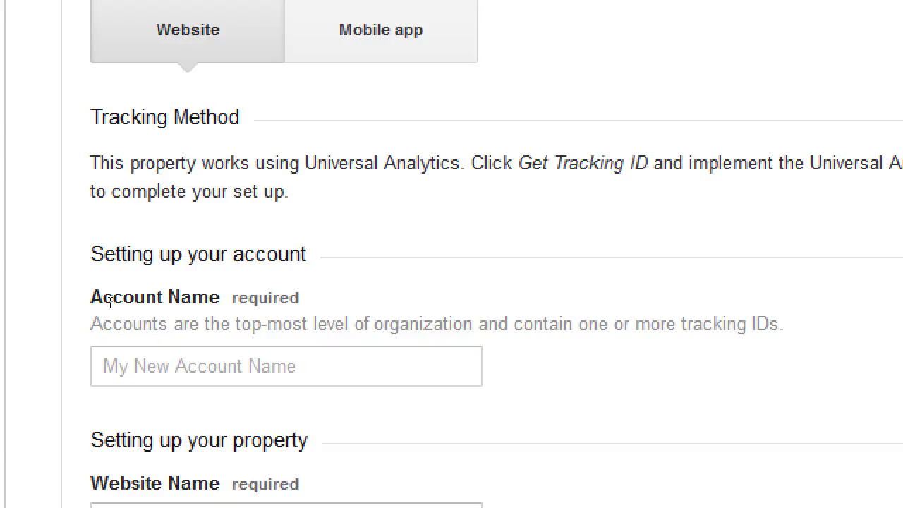
left_click_drag(183, 324, 423, 314)
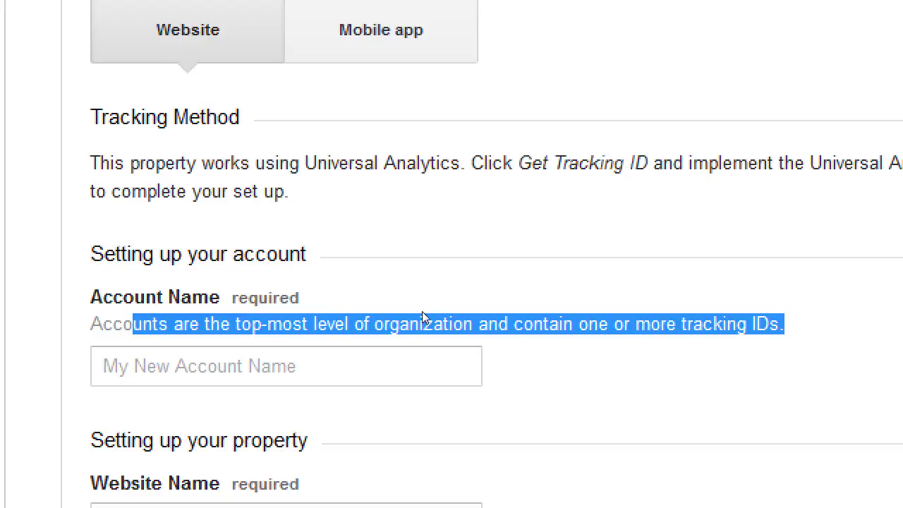
left_click(165, 300)
Enter Victor's Eastlake Bakery as the new account's name.
key("Tab")
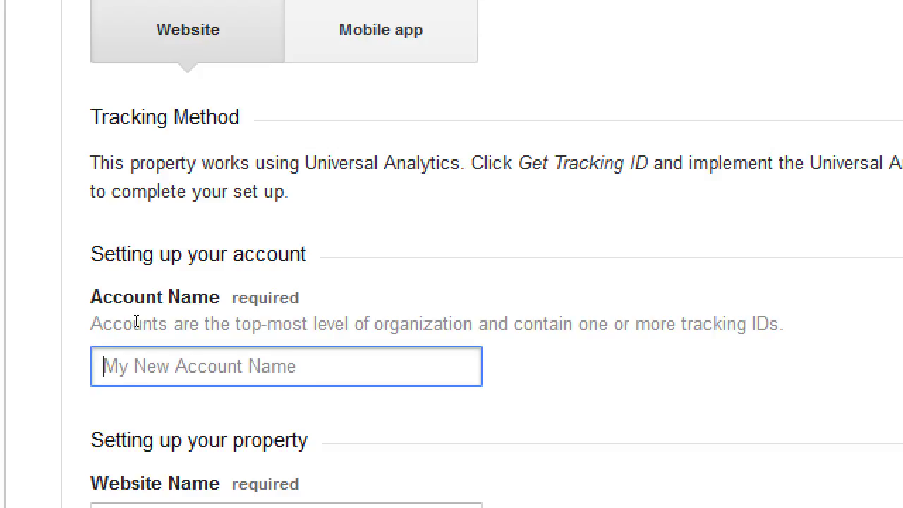
type("Victor's")
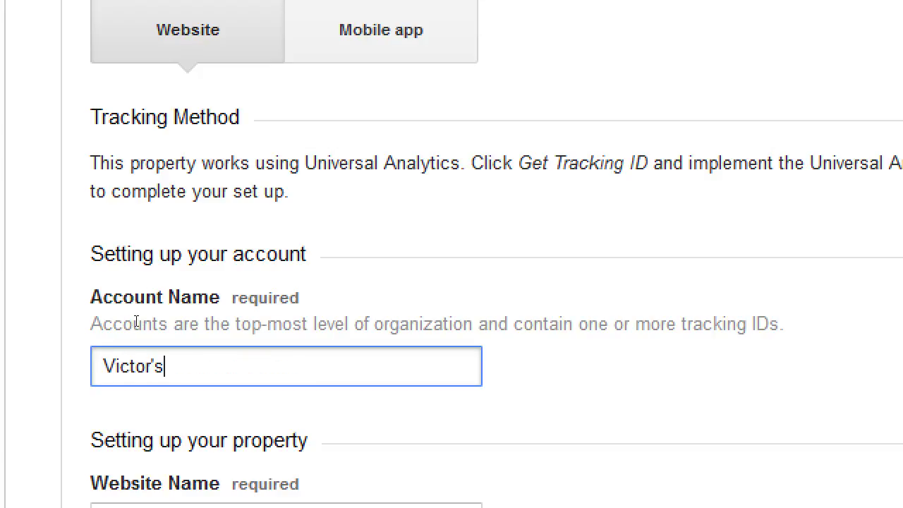
type(" East")
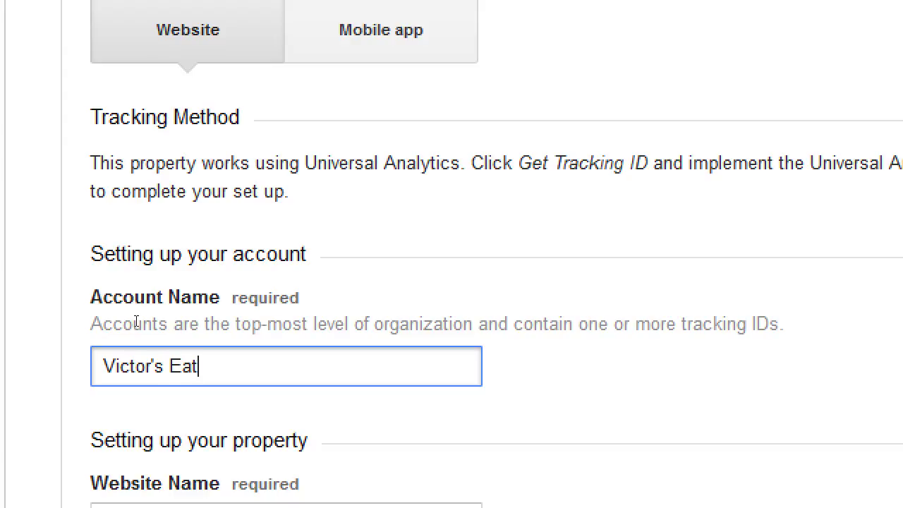
key("BackSpace")
type("sta")
key("BackSpace")
type("lake Bakery")
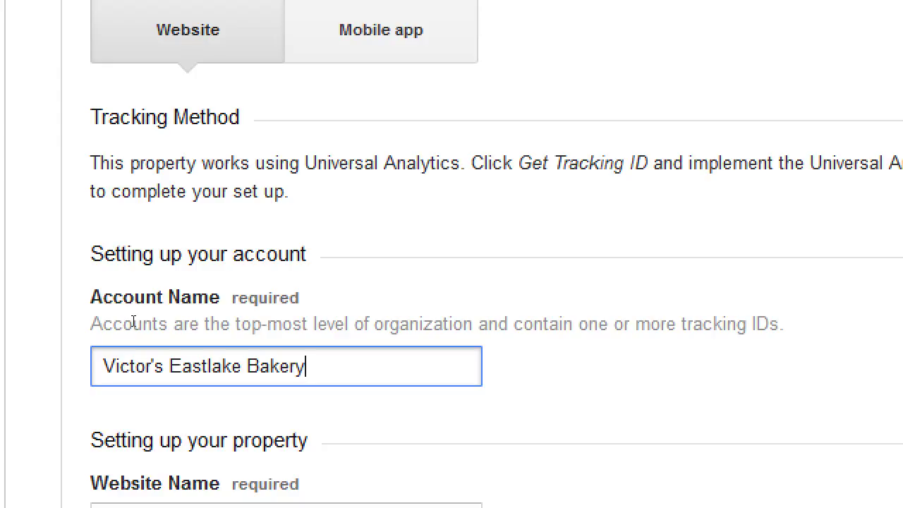
Name the property Main Web Site and enter victorseastlakebakery.com as its website URL.
scroll(102, 300, "down", 3)
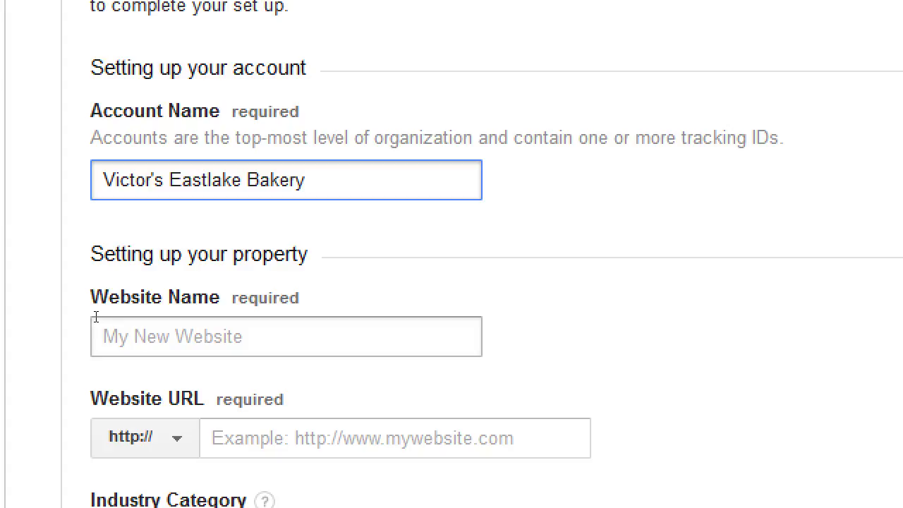
left_click(96, 305)
type("Ma")
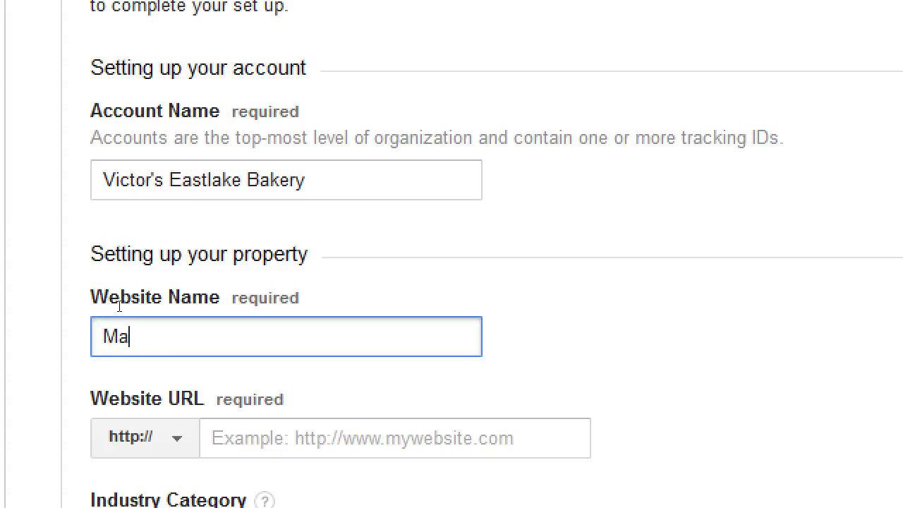
type("in Web Site")
key("Tab")
key("Tab")
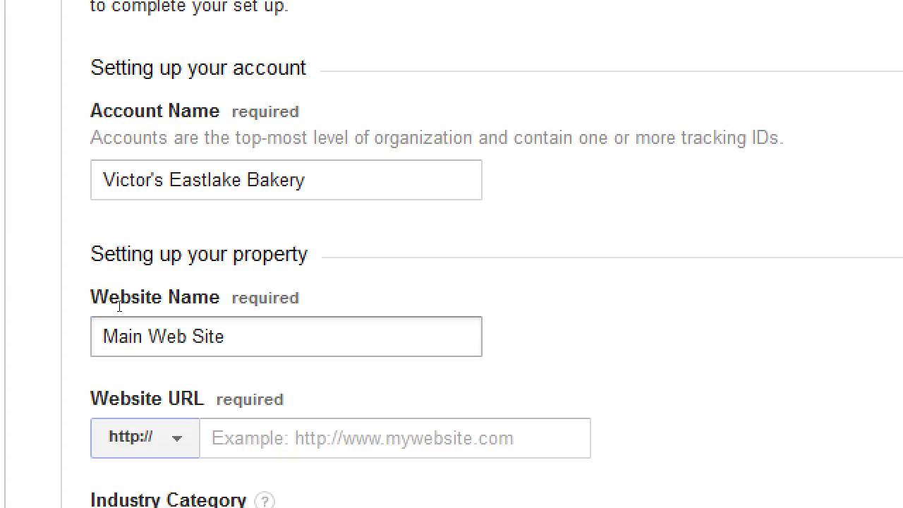
type("victo")
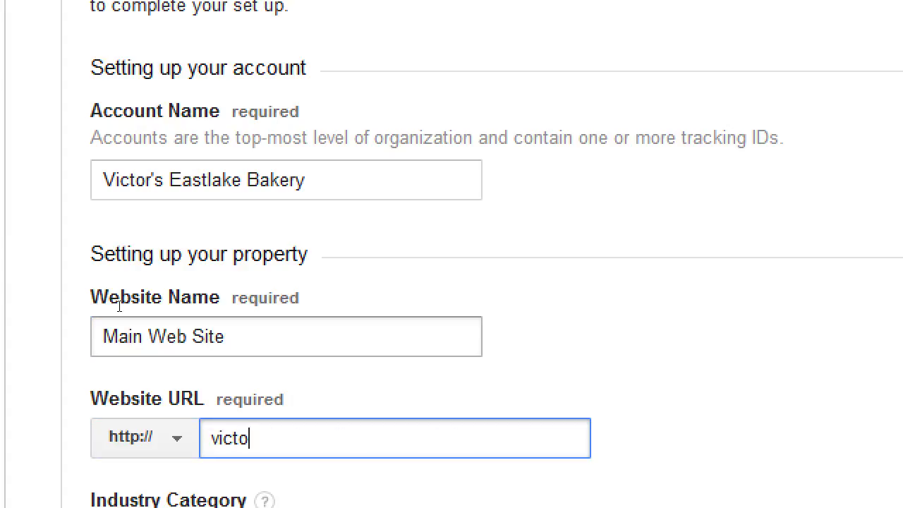
type("rseastlakebakery.")
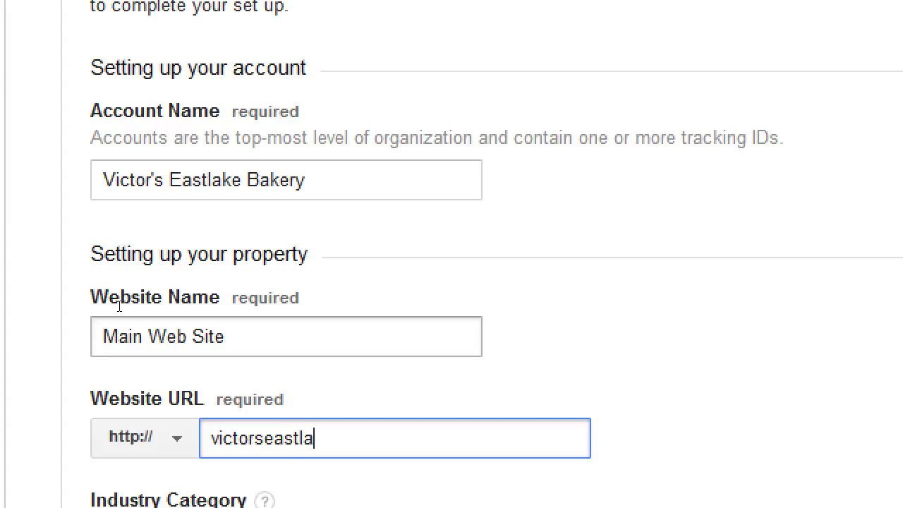
type("com")
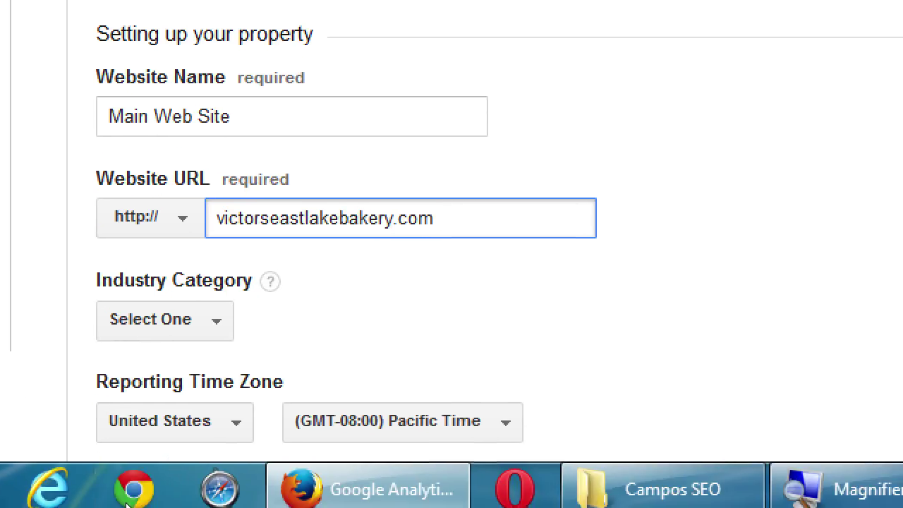
Try YouTube as the website name with a youtube.com/victors address, and clear the website URL.
key("shift+Tab")
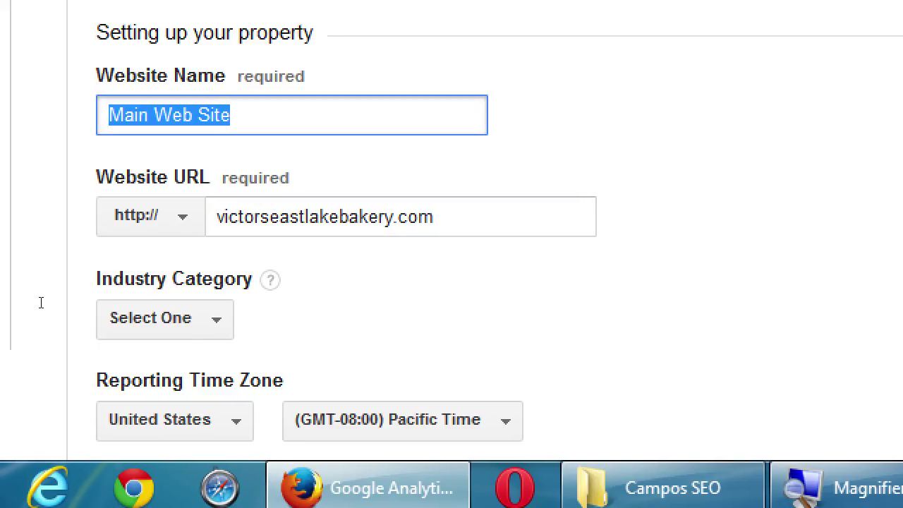
type("YouTube")
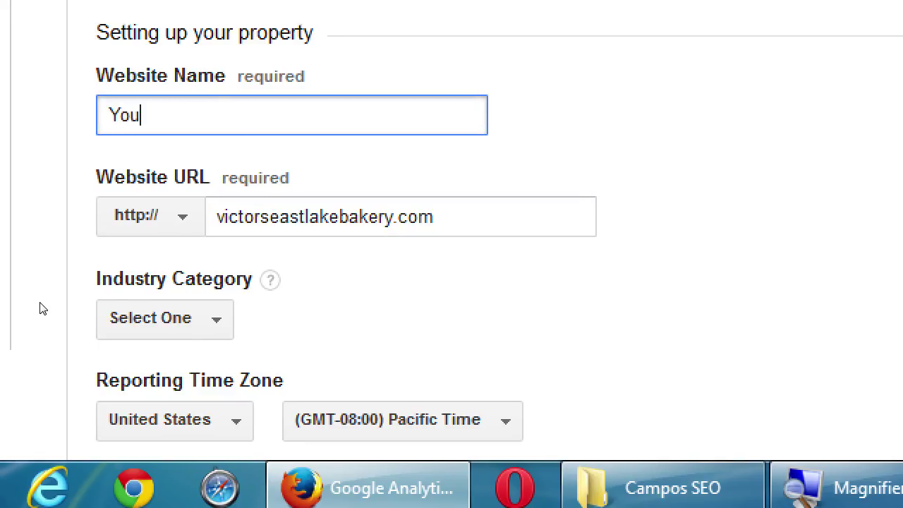
key("Tab")
key("Tab")
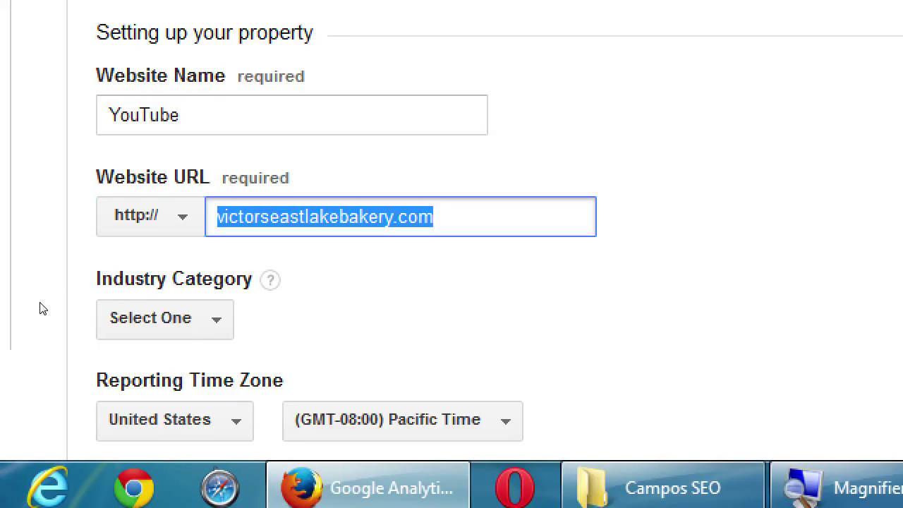
type("youtube.com/")
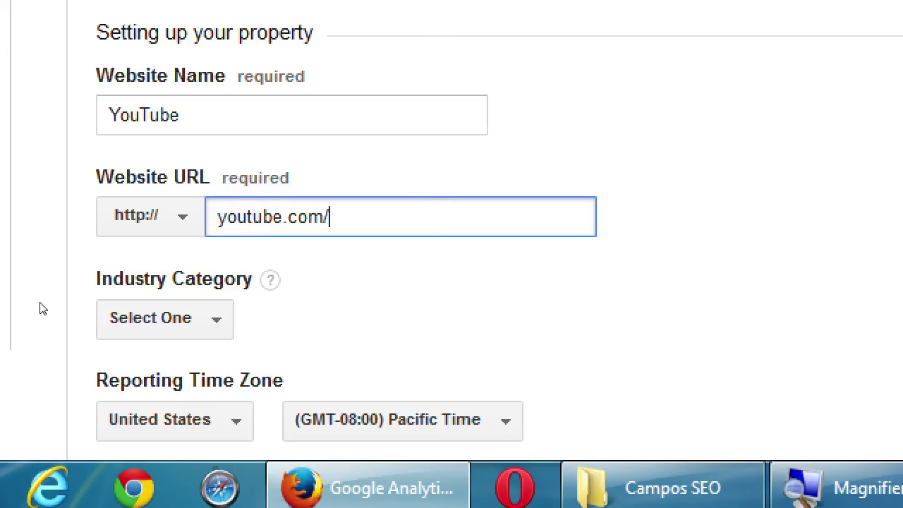
type("victors")
key("BackSpace")
key("BackSpace")
key("BackSpace")
key("BackSpace")
key("BackSpace")
key("BackSpace")
key("BackSpace")
key("BackSpace")
key("BackSpace")
key("BackSpace")
key("BackSpace")
key("BackSpace")
key("BackSpace")
key("BackSpace")
key("BackSpace")
key("BackSpace")
key("BackSpace")
key("BackSpace")
key("BackSpace")
Name the property Main Site and set its website URL to victorseastlakebakery.com.
key("shift+Tab")
key("shift+Tab")
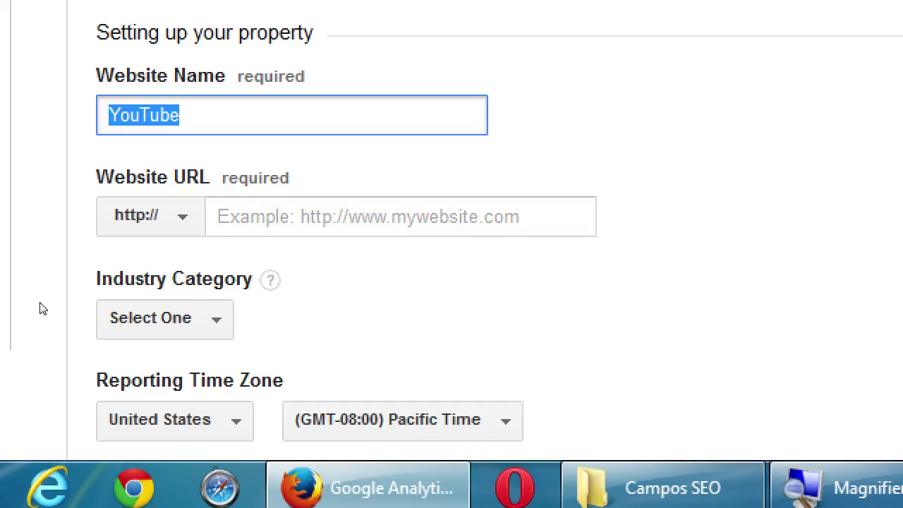
type("Main Site")
key("Tab")
key("Tab")
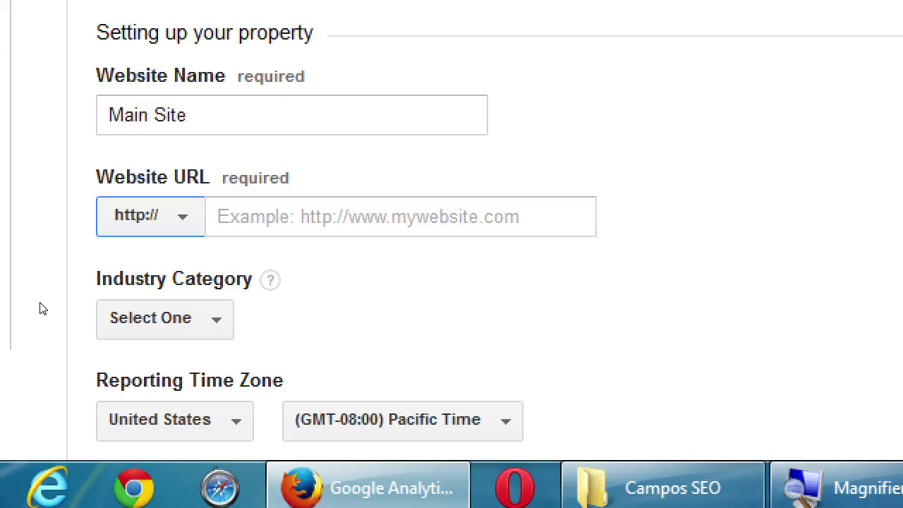
type("victor")
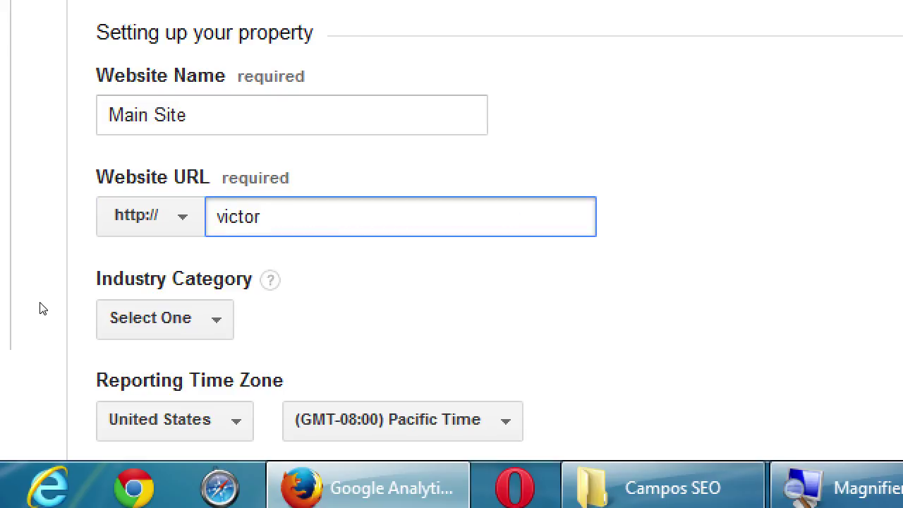
type("seastlakebakery")
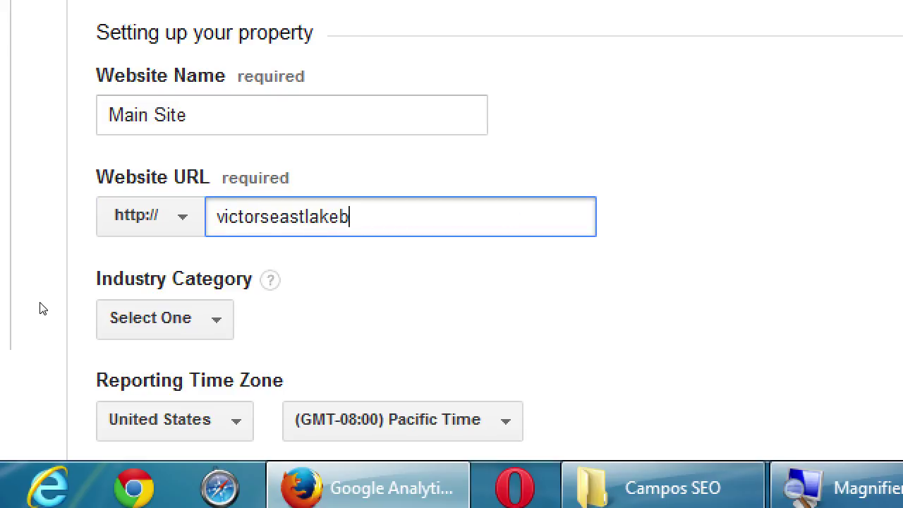
type(".com")
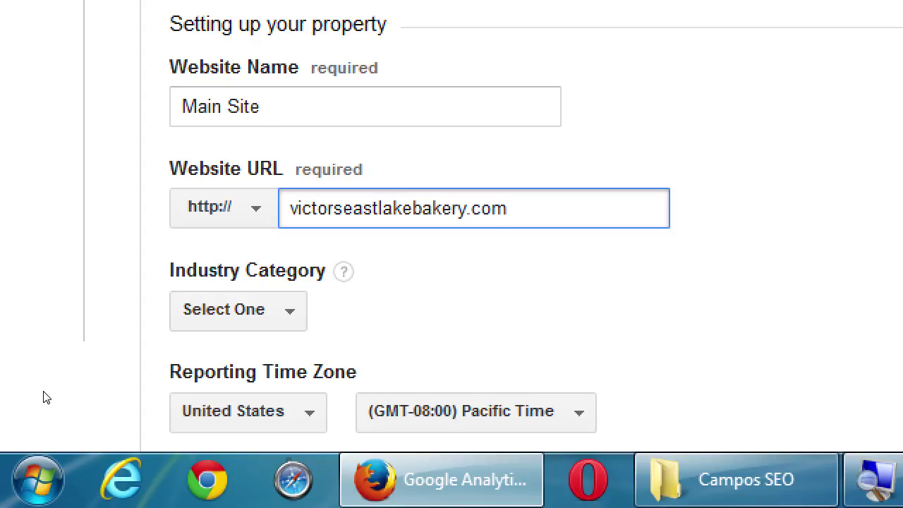
Set the industry category to Food and Drink and review the other available categories.
scroll(45, 395, "down", 1)
key("Tab")
key("space")
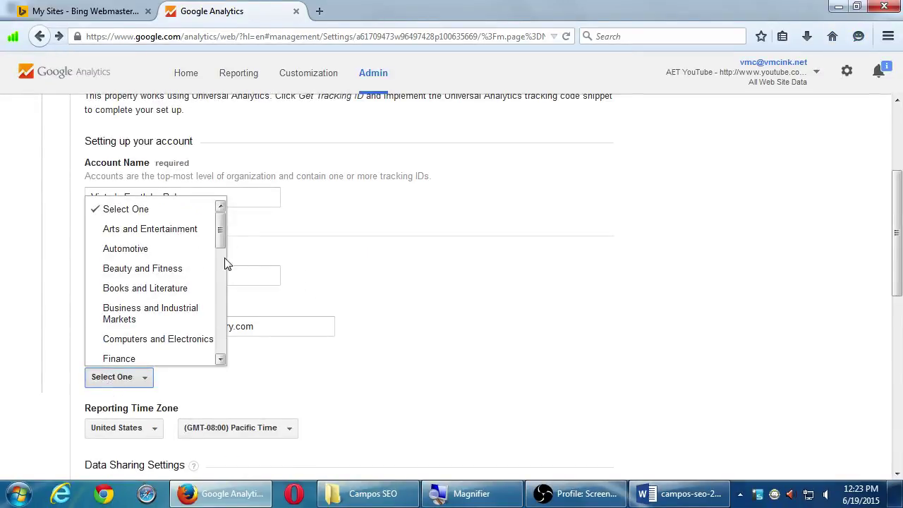
left_click_drag(222, 235, 220, 252)
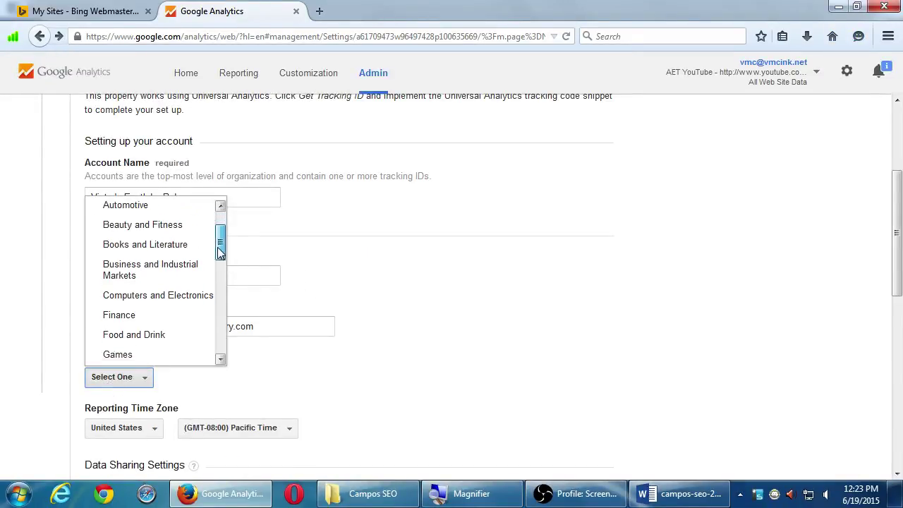
left_click(163, 326)
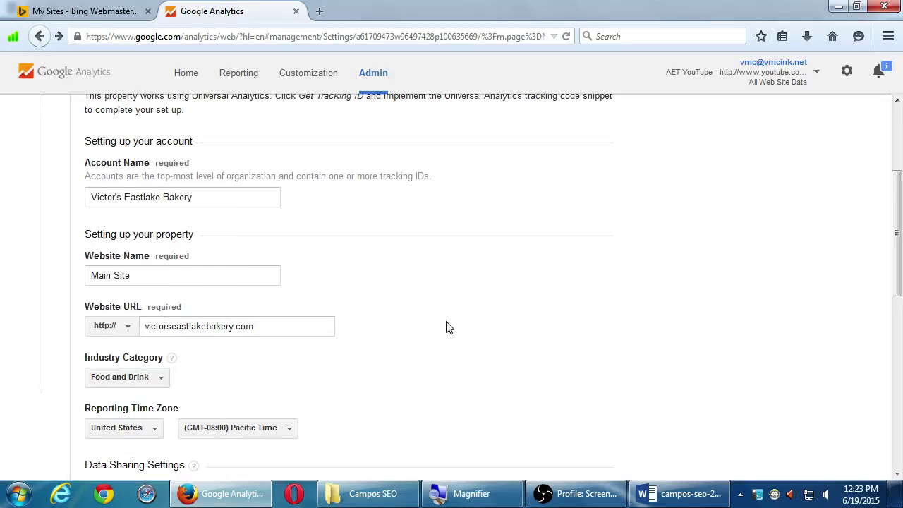
scroll(445, 327, "down", 3)
left_click(166, 282)
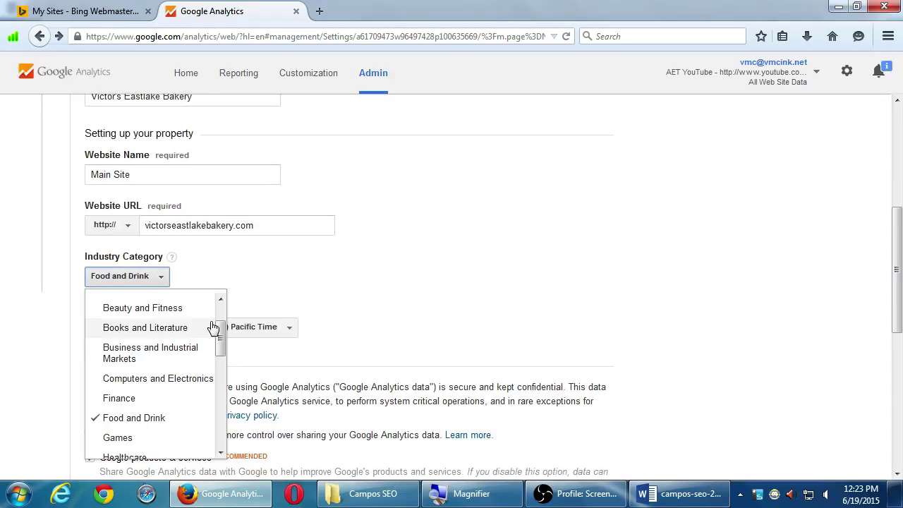
left_click_drag(222, 329, 212, 307)
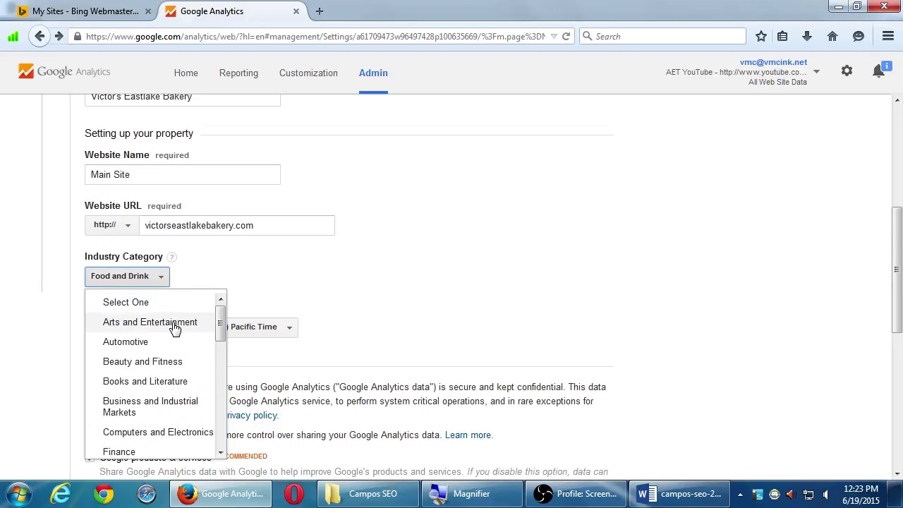
left_click(372, 318)
Disable data sharing for Google products & services, Benchmarking, Technical support and Account specialists.
scroll(432, 309, "down", 1)
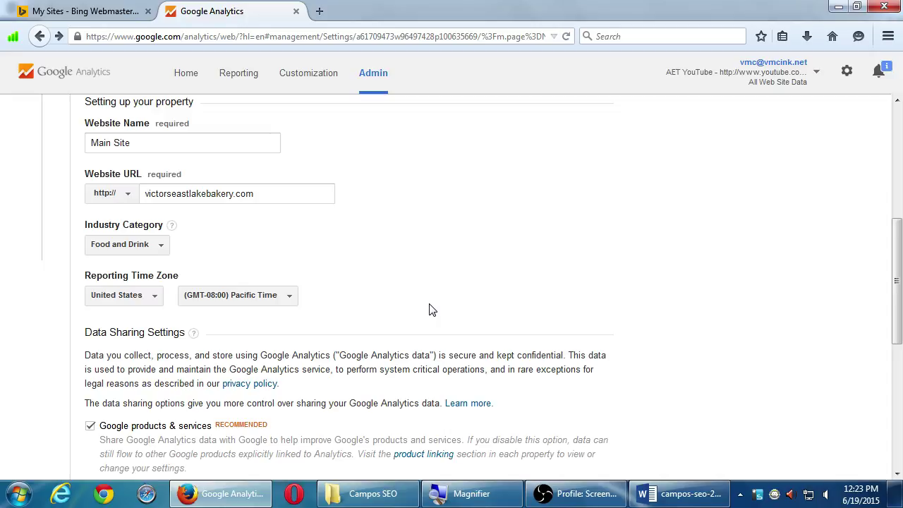
scroll(432, 309, "down", 6)
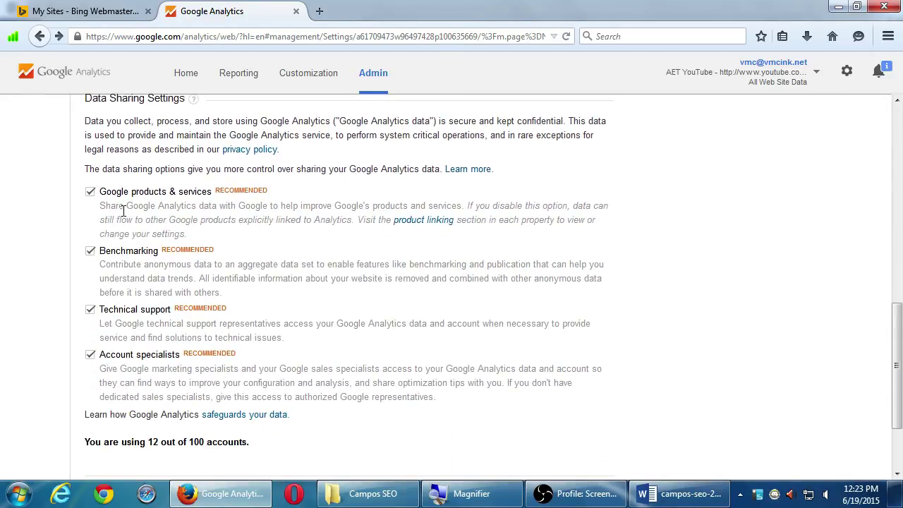
left_click(90, 191)
left_click(90, 251)
left_click(90, 310)
left_click(90, 355)
scroll(92, 328, "down", 3)
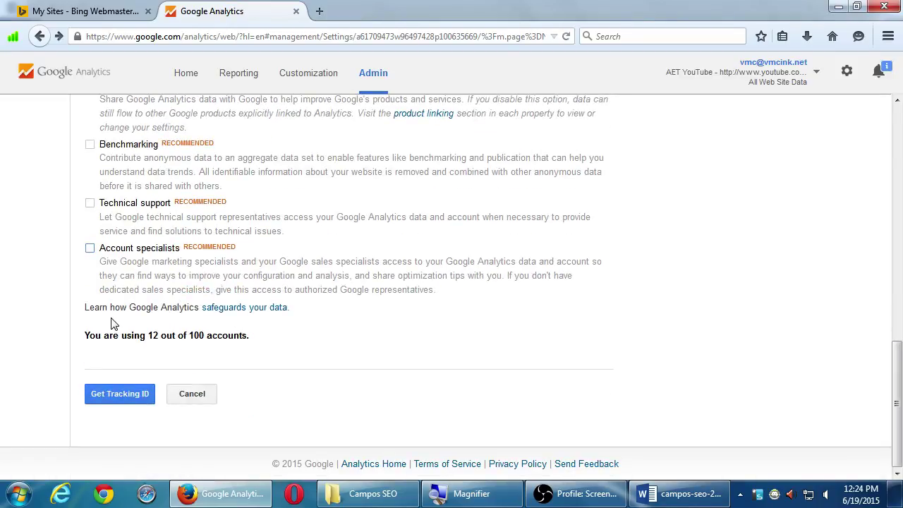
Recheck the account form, request the tracking ID and accept the Google Analytics terms of service for the United States.
scroll(113, 323, "up", 10)
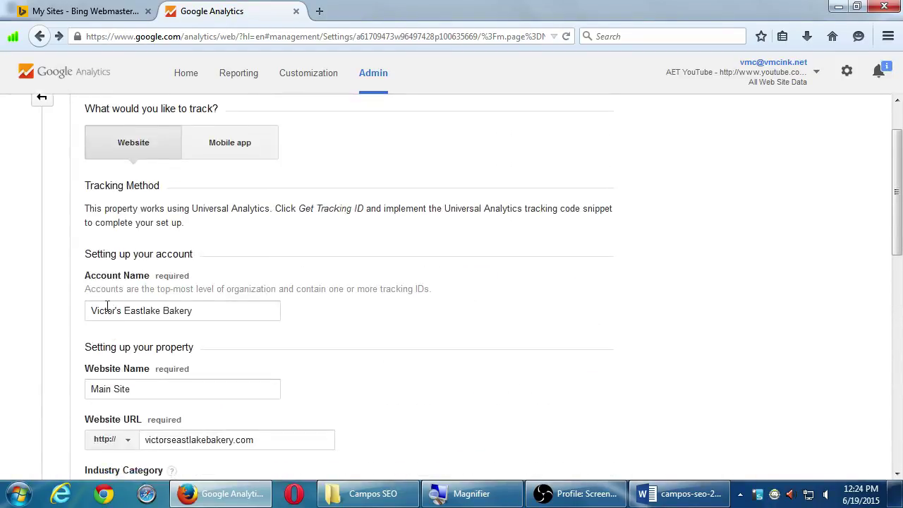
scroll(107, 308, "down", 10)
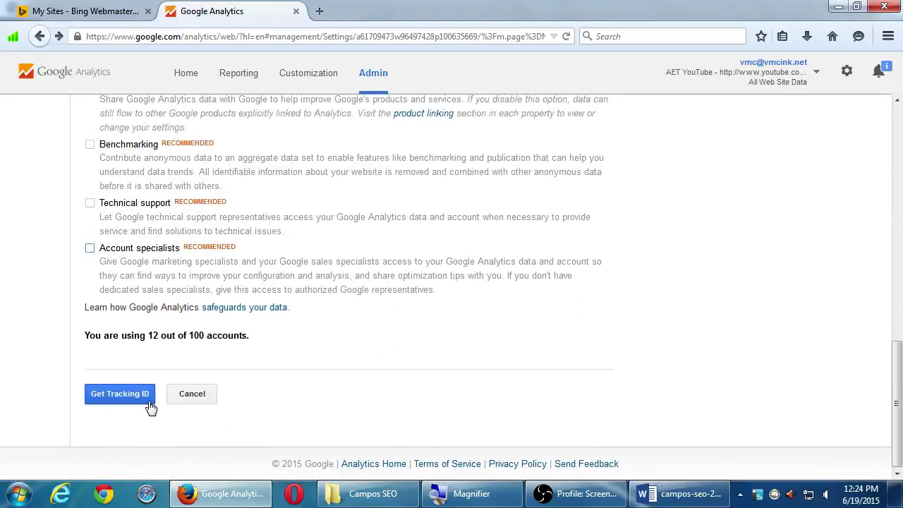
left_click(136, 404)
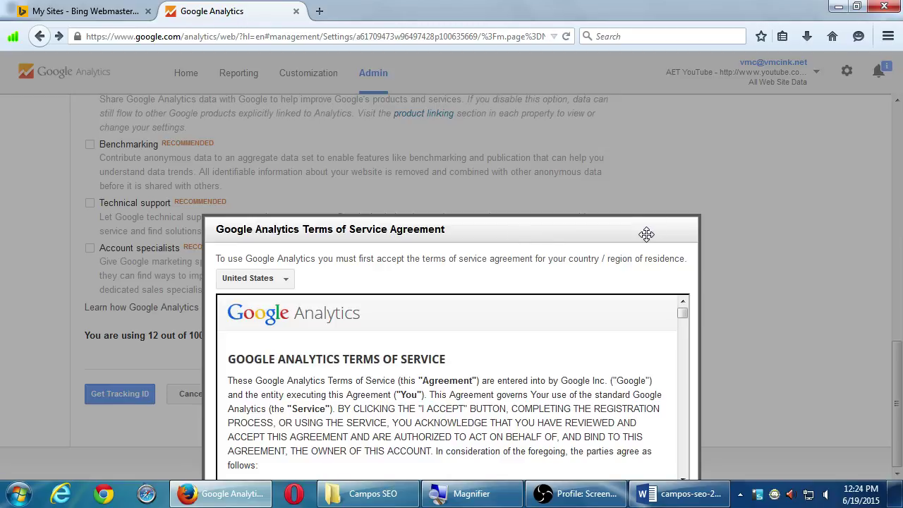
key("ctrl+minus")
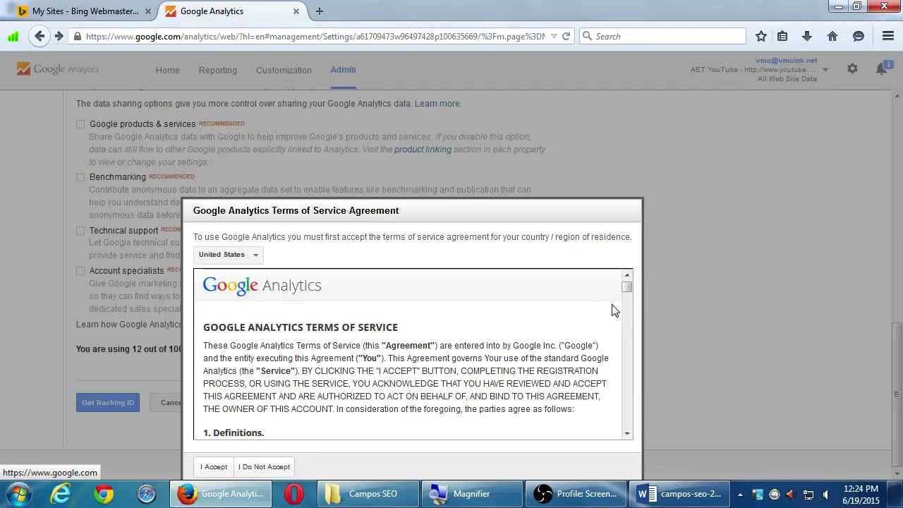
left_click_drag(624, 284, 620, 450)
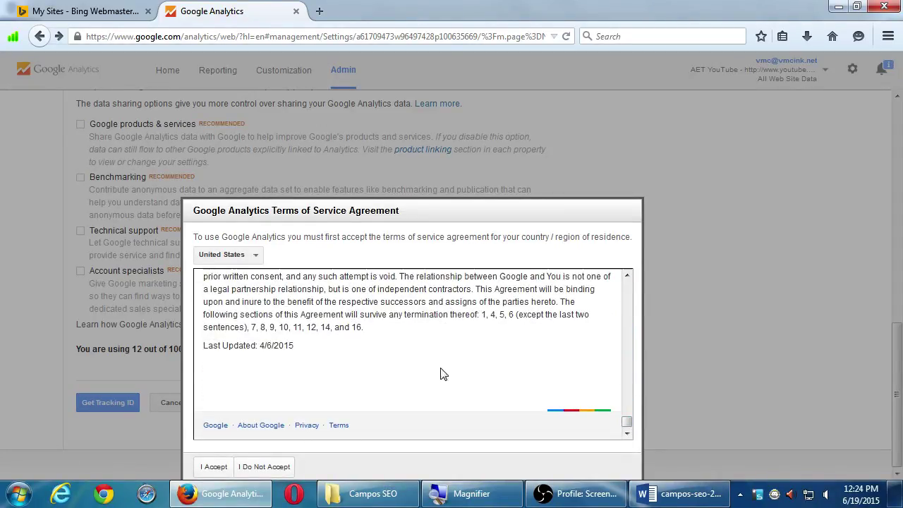
left_click(213, 467)
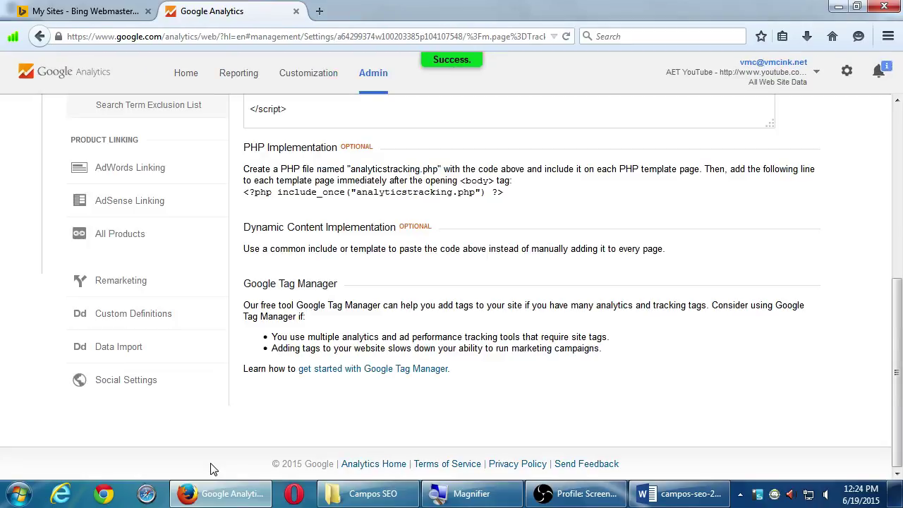
Read the tracking instructions for Main Site and select the entire website tracking code script.
scroll(213, 469, "up", 5)
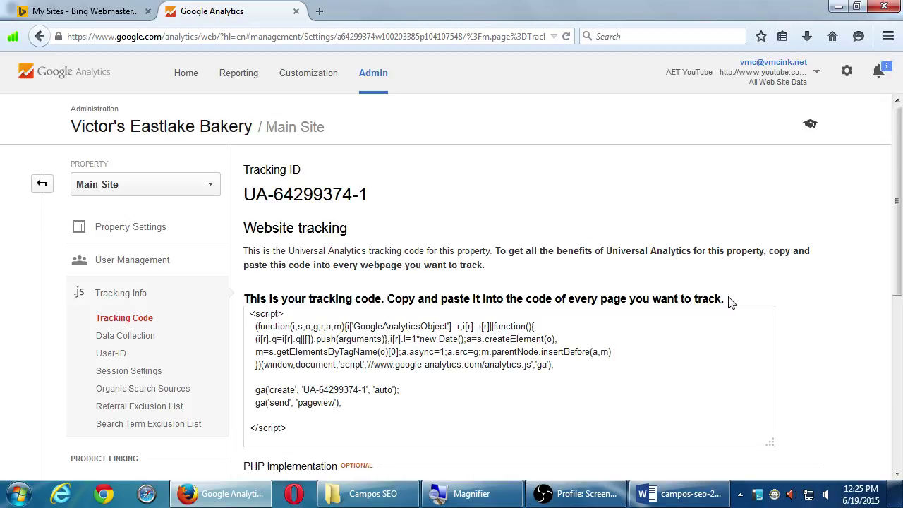
left_click_drag(726, 301, 600, 298)
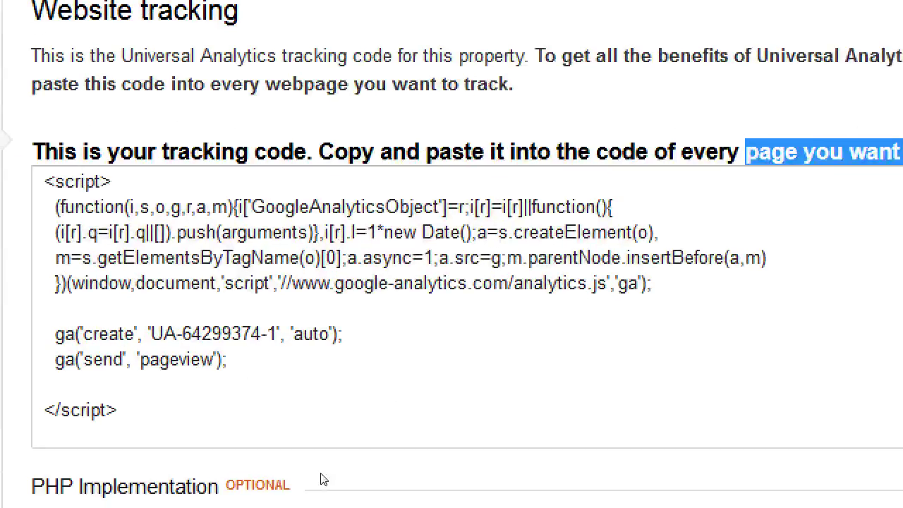
left_click_drag(290, 429, 270, 376)
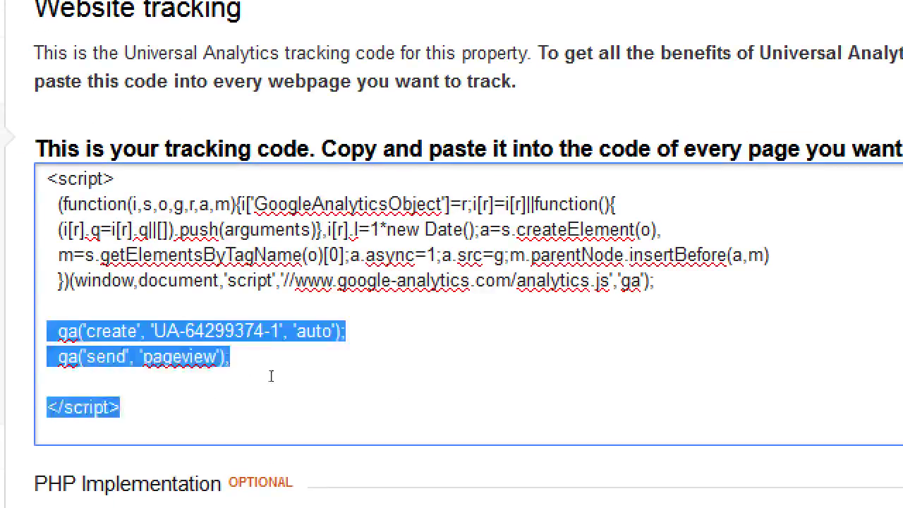
key("ctrl+a")
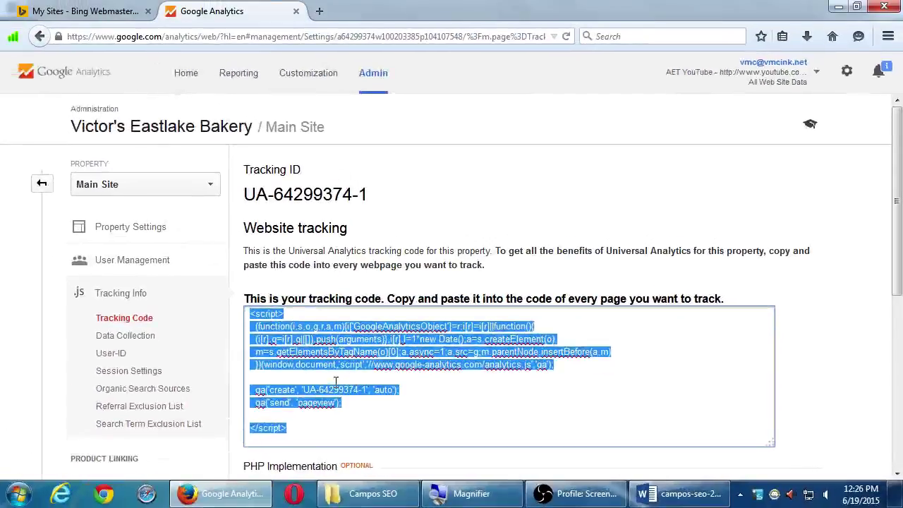
Enter the query "add google analytics to weebly" in the address field of a new browser tab.
key("ctrl+t")
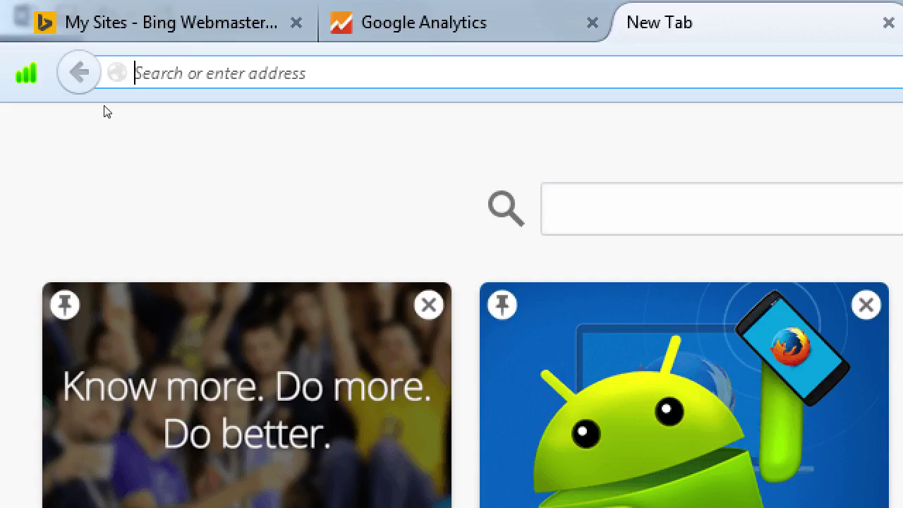
type("addd go")
key("BackSpace")
key("BackSpace")
key("BackSpace")
key("BackSpace")
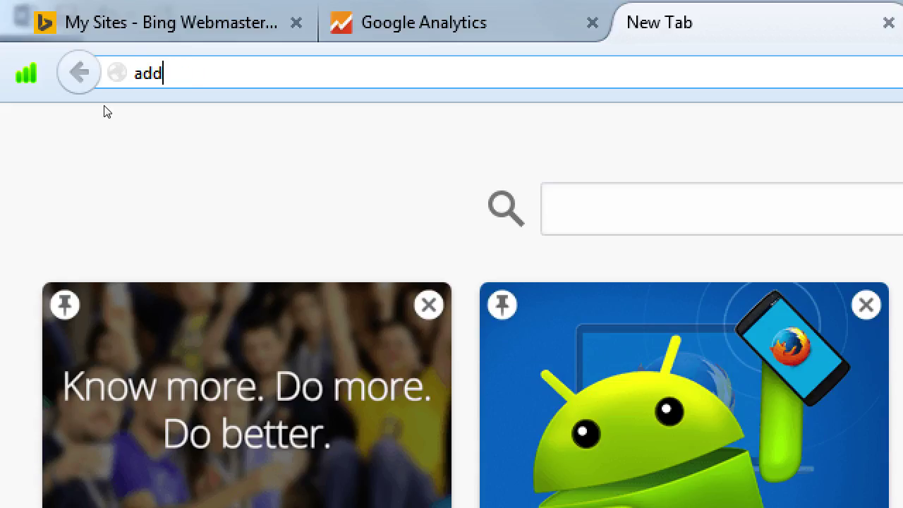
type("google anayt")
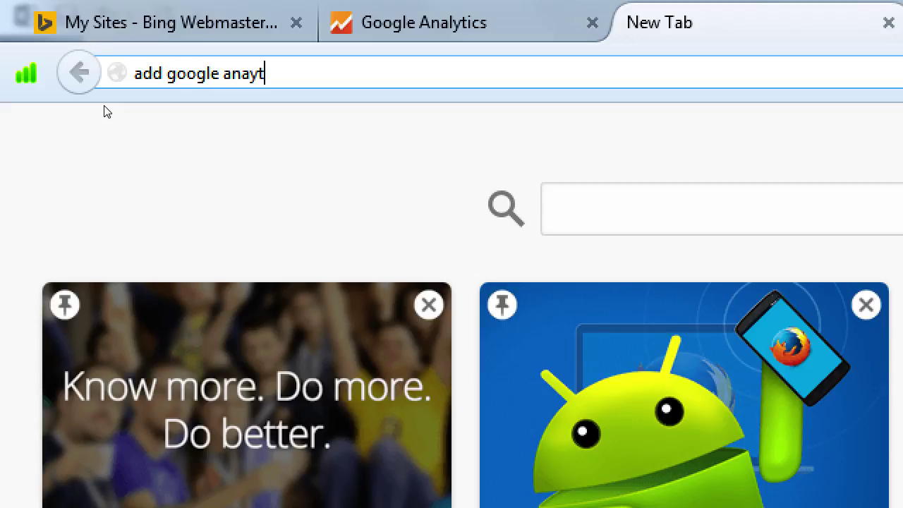
key("BackSpace")
key("BackSpace")
type("lytics to ")
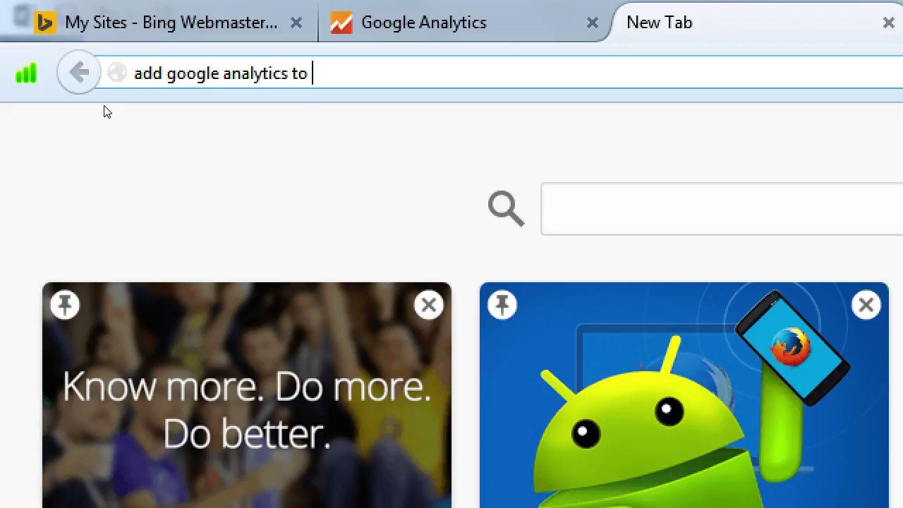
type("weebly")
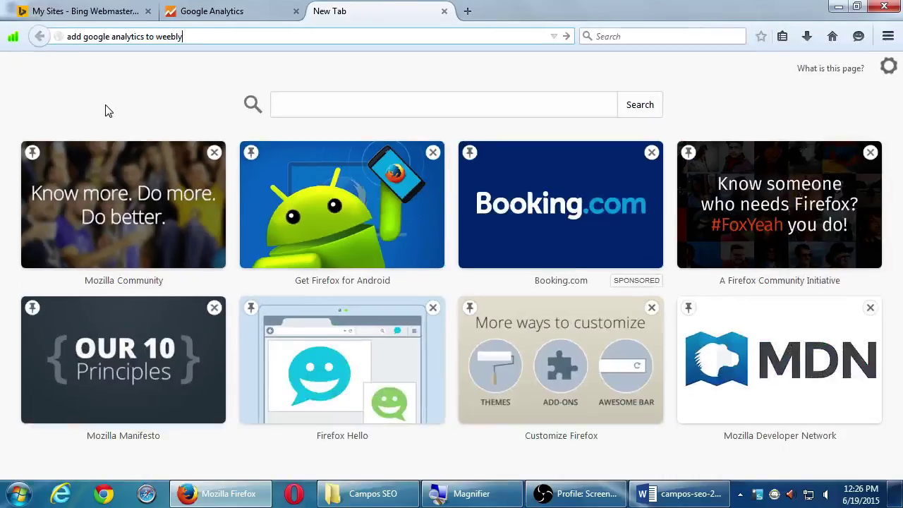
Open the WordPress admin dashboard at vmcampos.com/blog/wp-admin in another new browser tab.
left_click(220, 11)
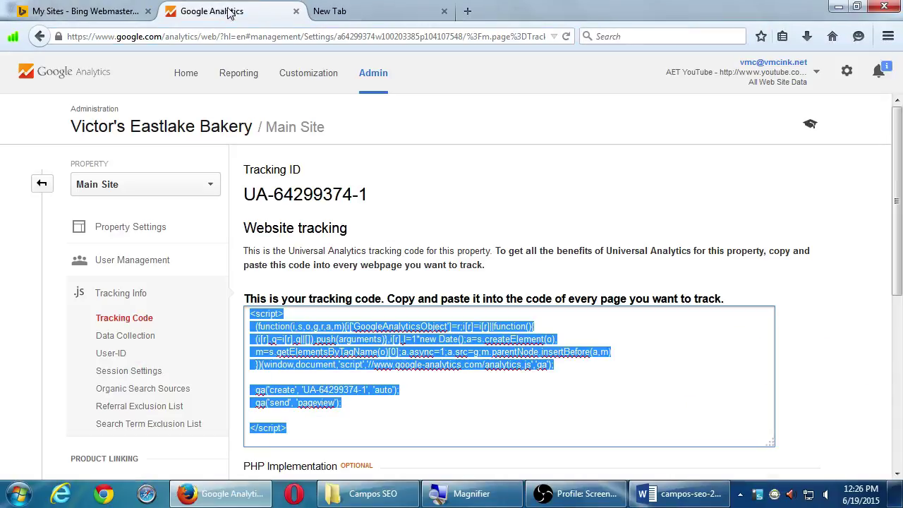
left_click(466, 10)
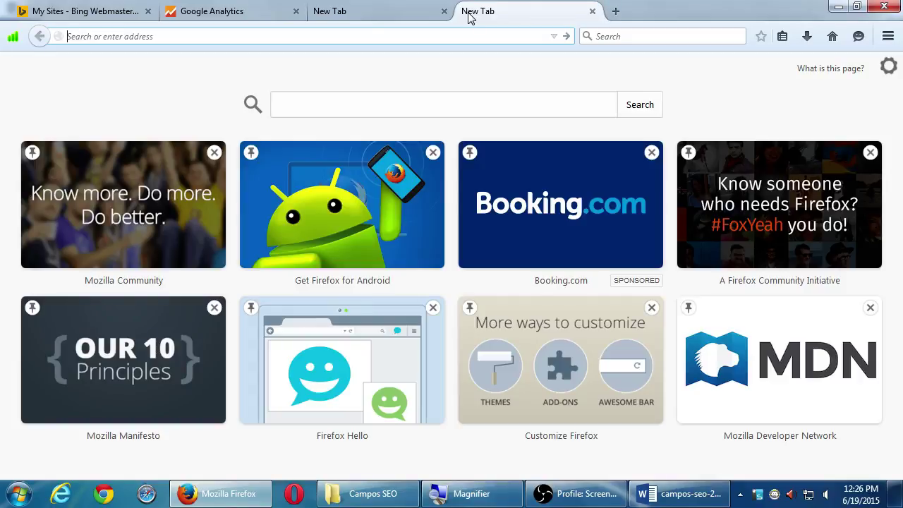
type("vmcampos.com/blog/wp-admin")
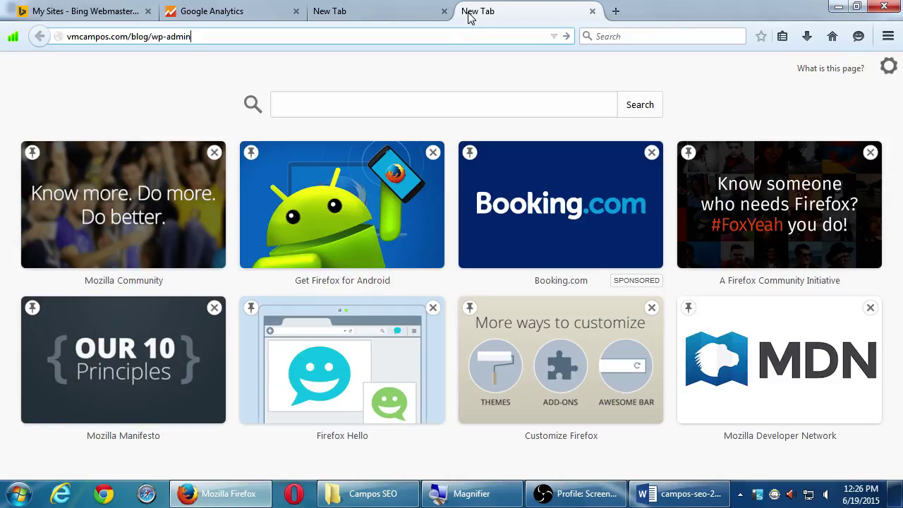
key("Return")
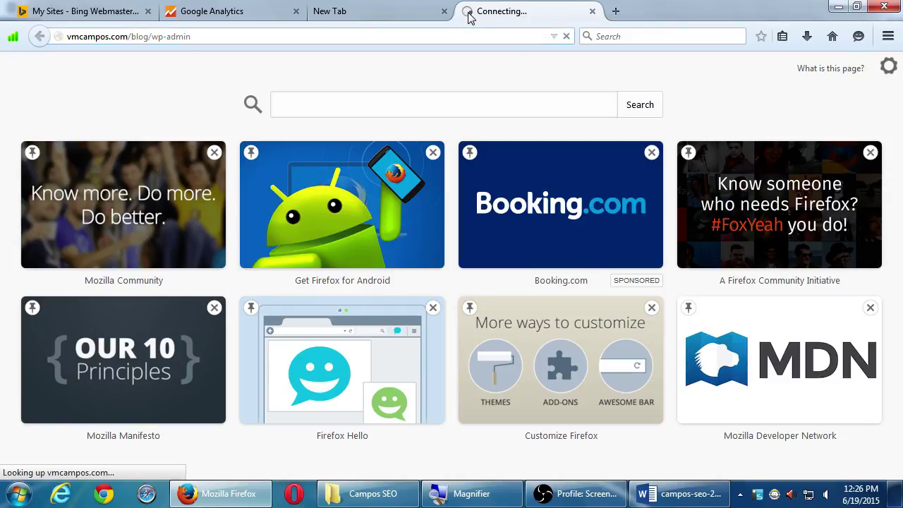
left_click(584, 494)
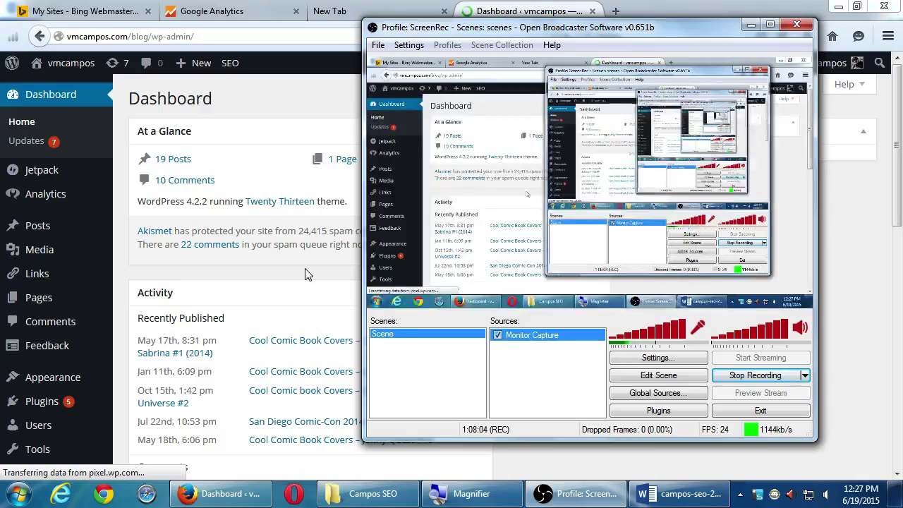
left_click(306, 275)
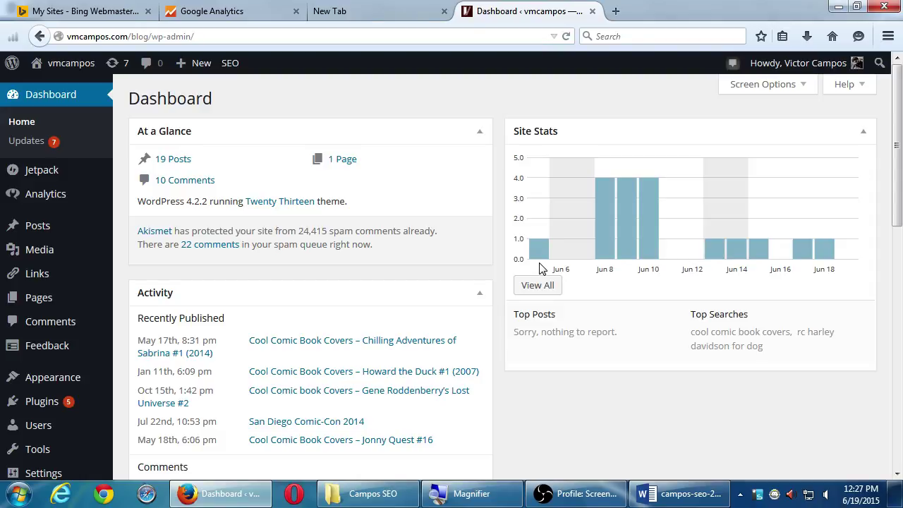
Search the plugins available to add in WordPress for "yoast google analytics" and look through the results.
scroll(539, 268, "down", 10)
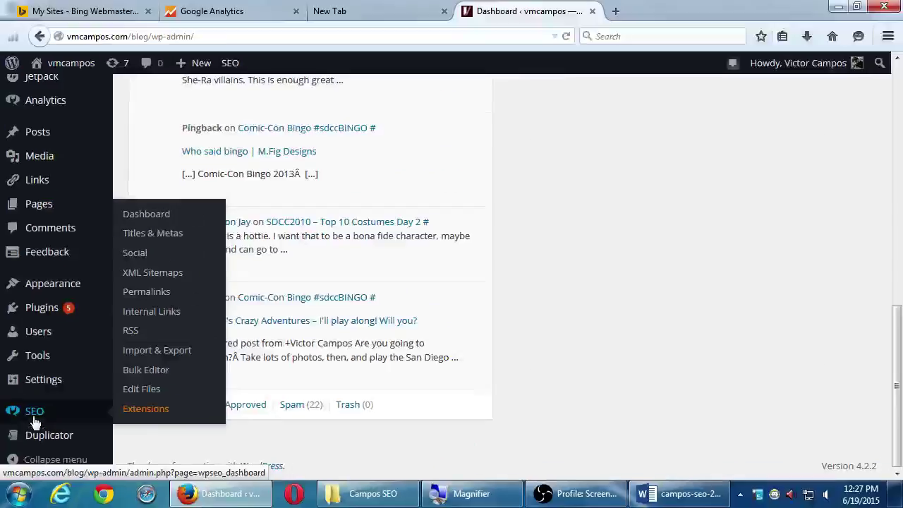
scroll(149, 227, "up", 6)
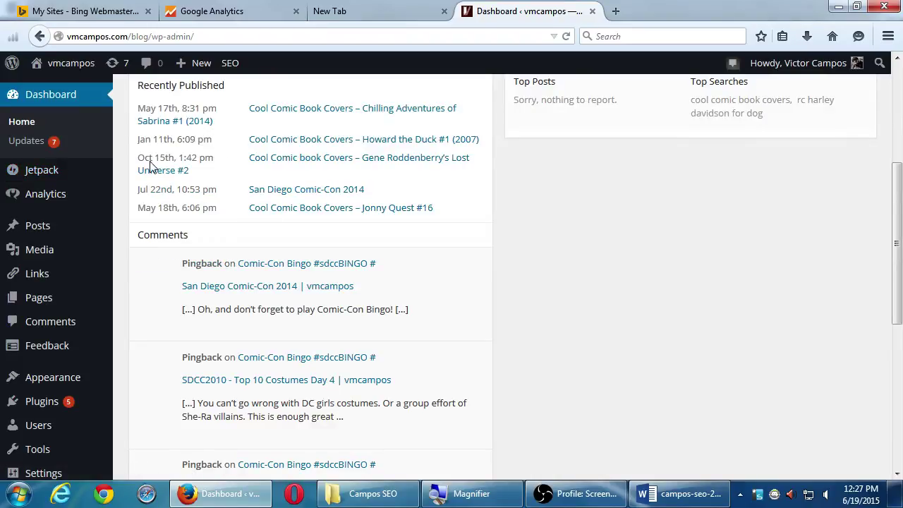
scroll(162, 201, "down", 4)
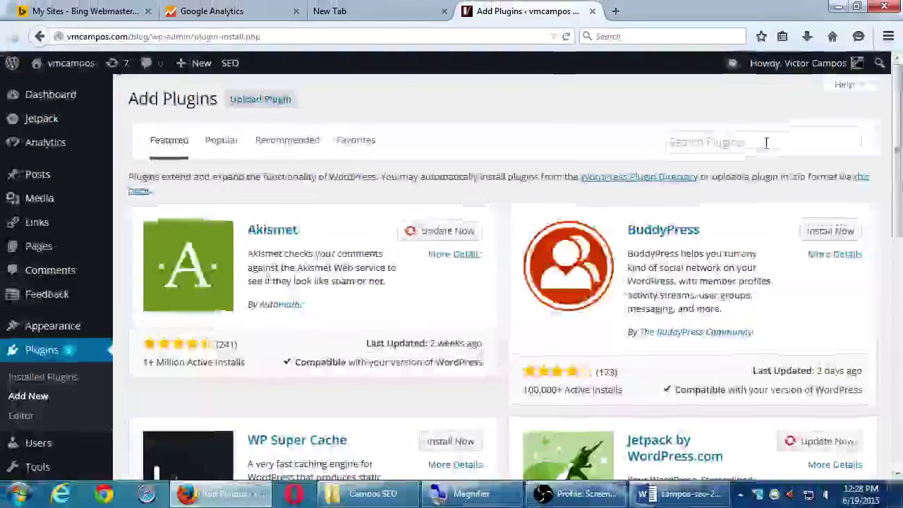
left_click(631, 119)
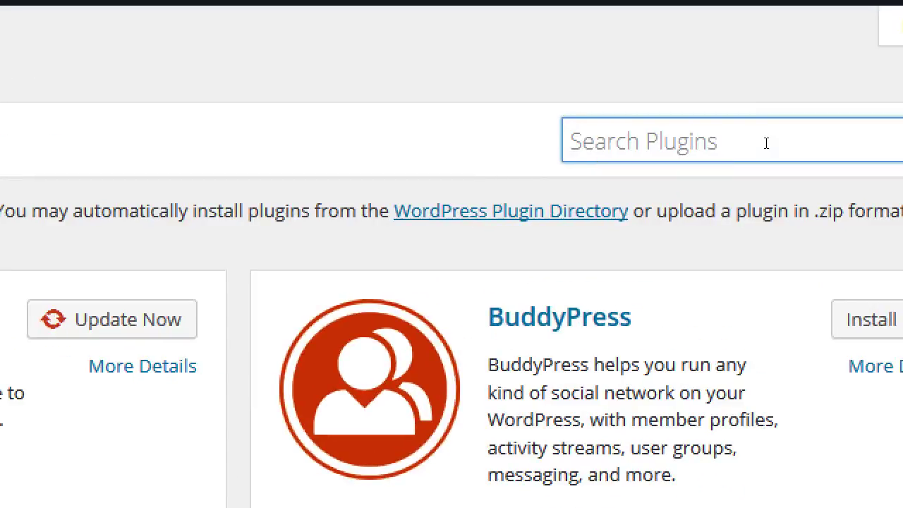
type("yoast ")
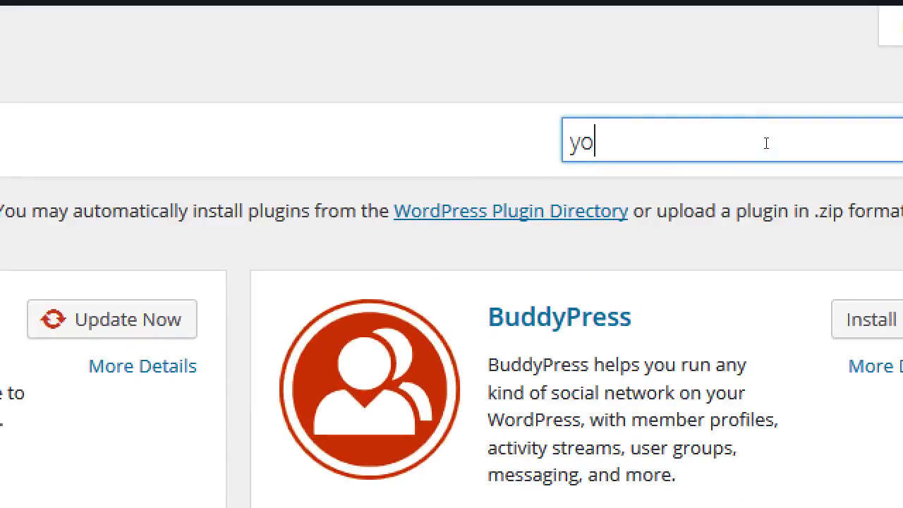
type("google analytics")
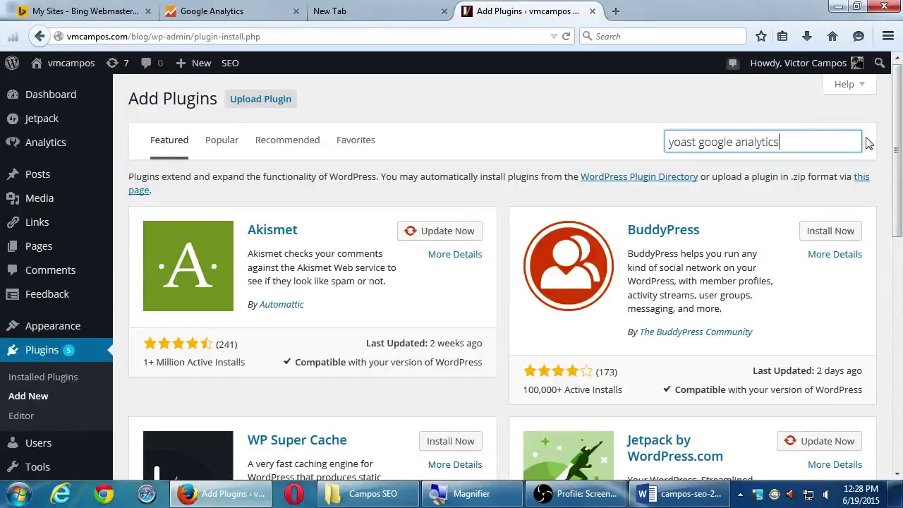
key("Return")
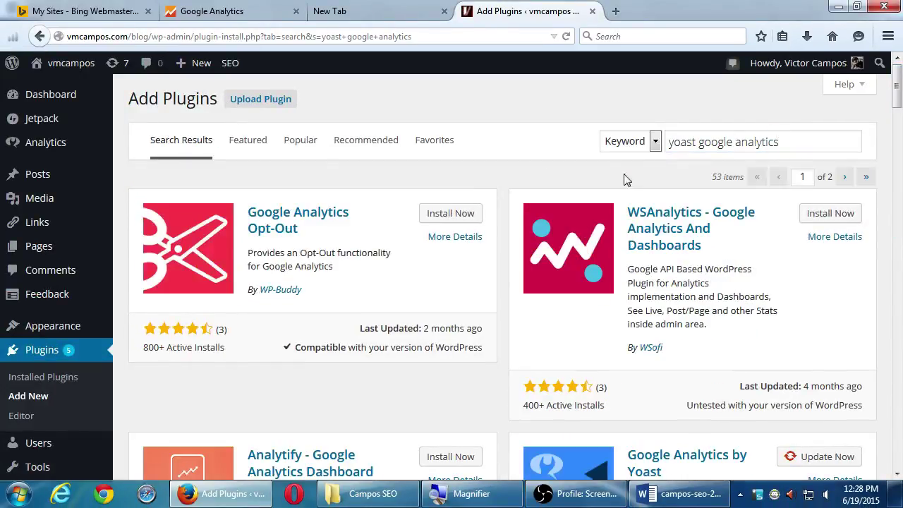
scroll(525, 284, "down", 4)
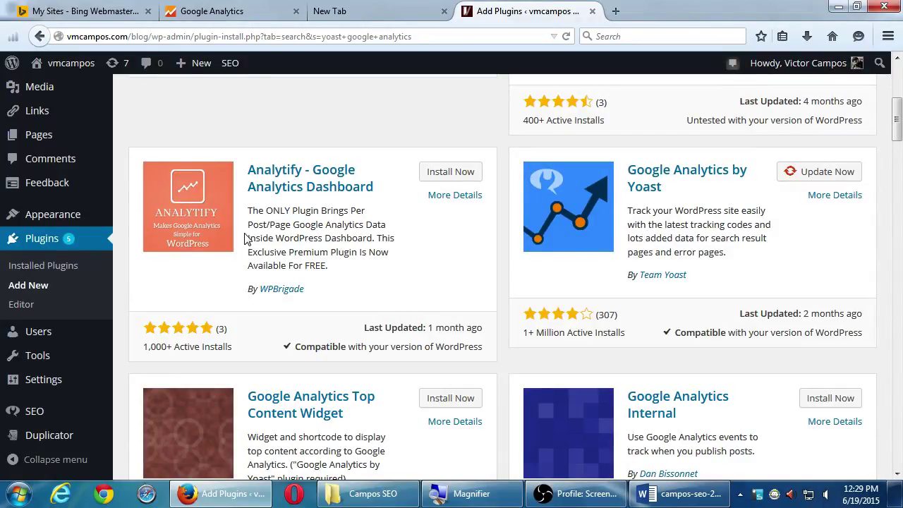
scroll(57, 205, "up", 5)
Open the Google Analytics by Yoast settings, dismiss the Google permission request without accepting and review the general settings.
mouse_move(42, 213)
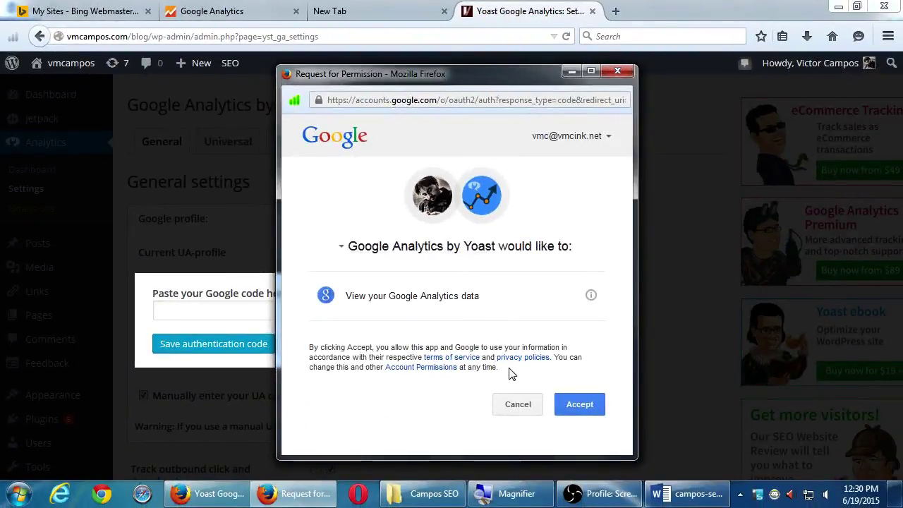
left_click_drag(448, 87, 594, 332)
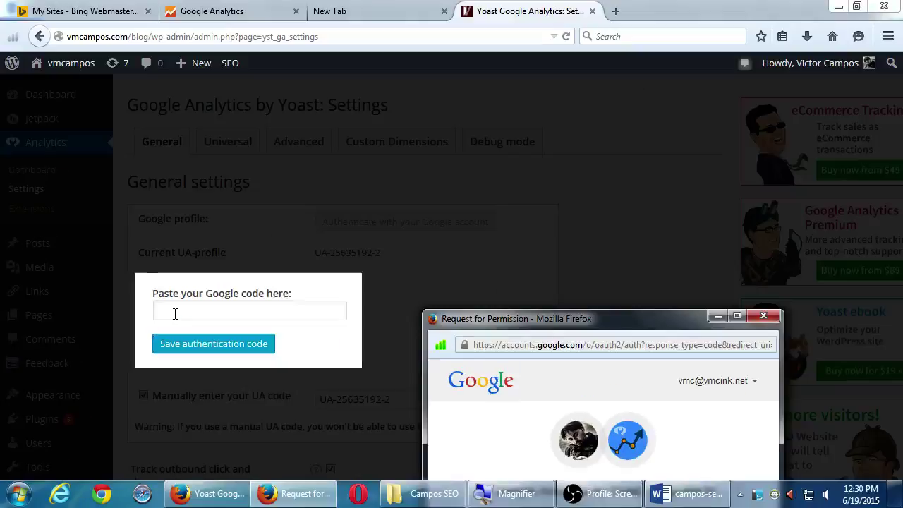
left_click(761, 317)
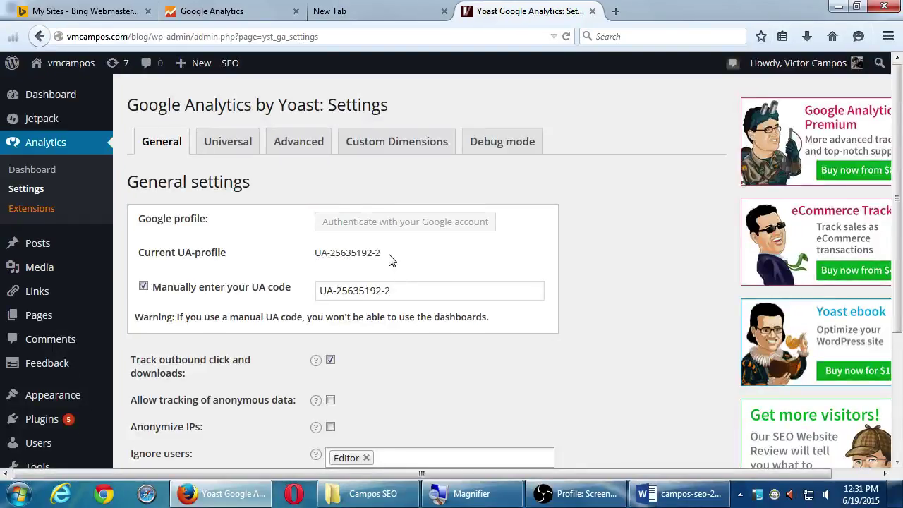
scroll(460, 258, "down", 5)
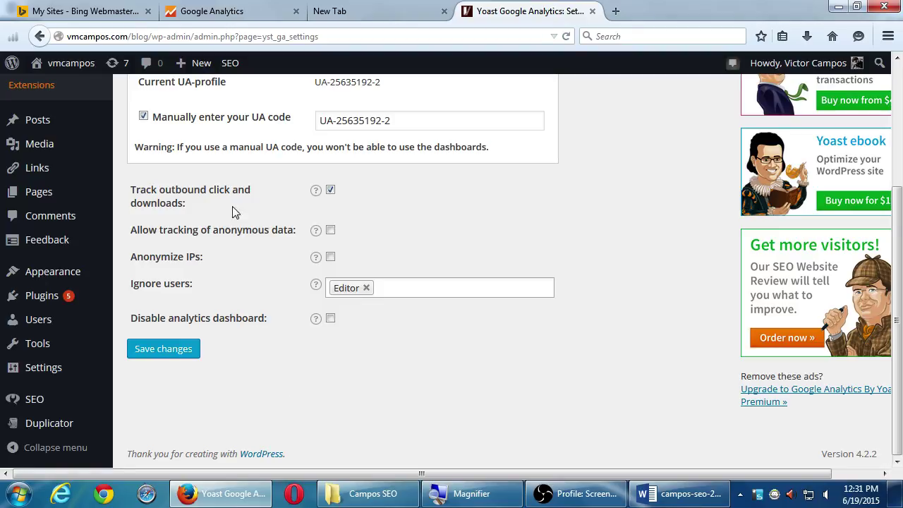
Return to the Main Site tracking code page in Google Analytics, reread the website tracking script and deselect it.
left_click(204, 8)
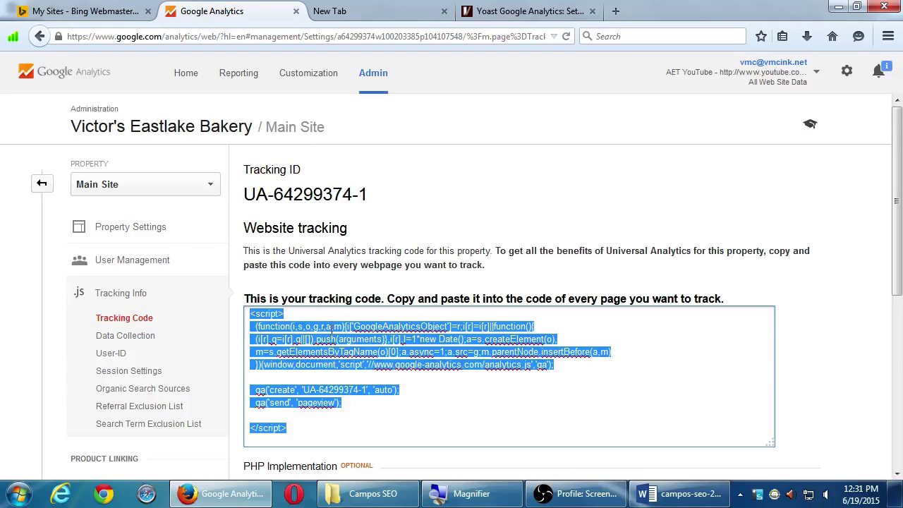
scroll(317, 367, "down", 1)
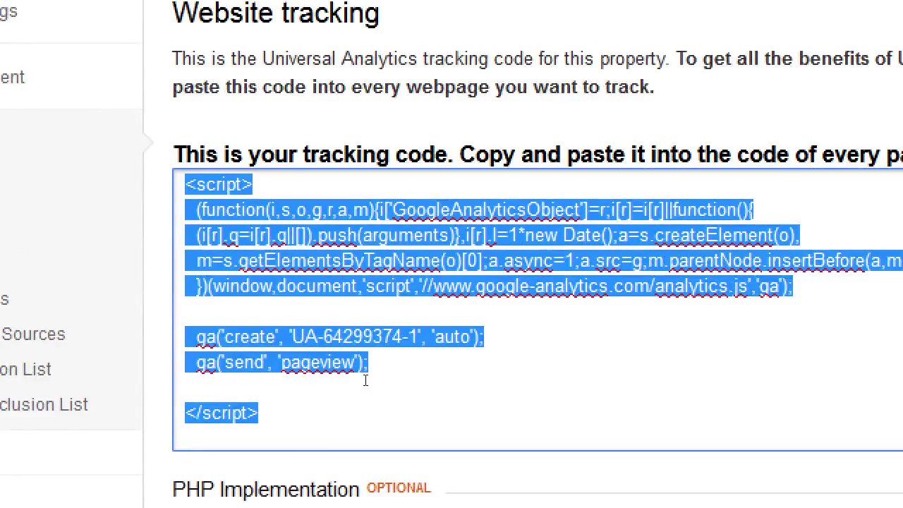
left_click(420, 258)
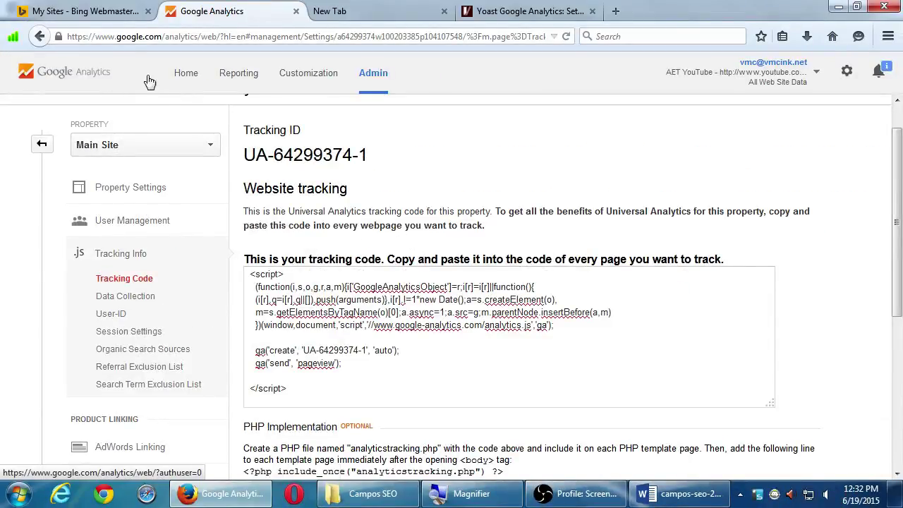
Open the Audience Overview report for swopdotz All Web Site Data and examine its sessions graph and visitor metrics.
left_click(186, 73)
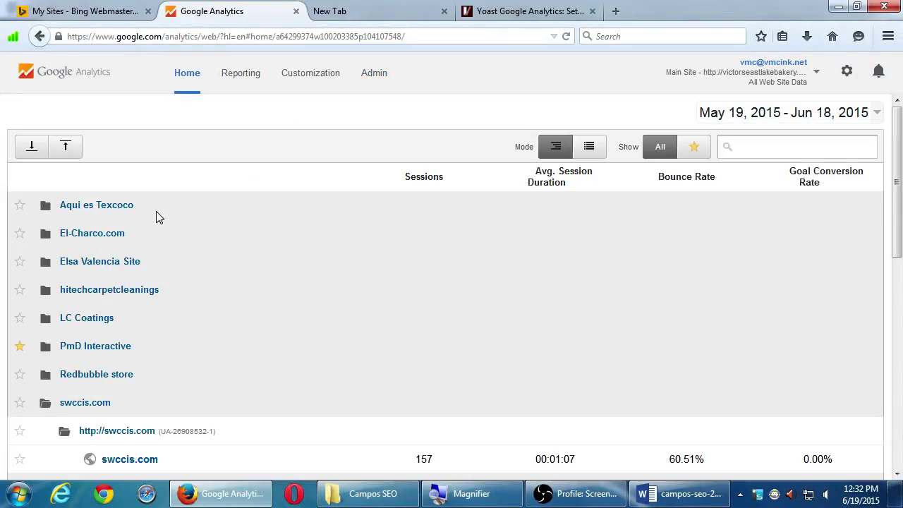
scroll(125, 390, "down", 1)
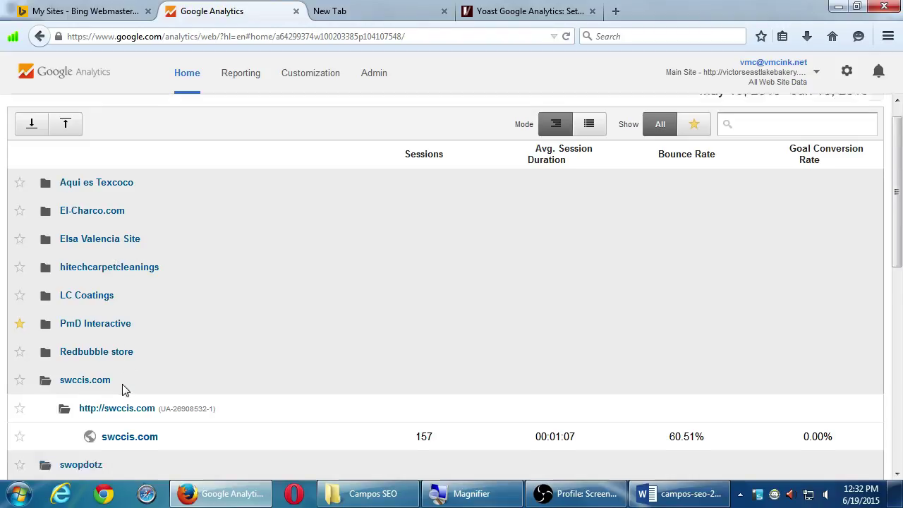
scroll(125, 391, "down", 3)
left_click(141, 345)
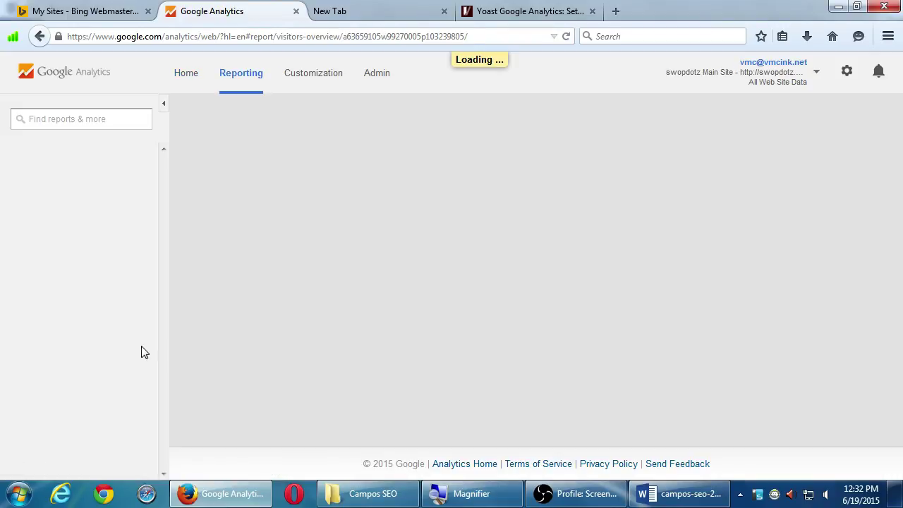
scroll(769, 413, "down", 2)
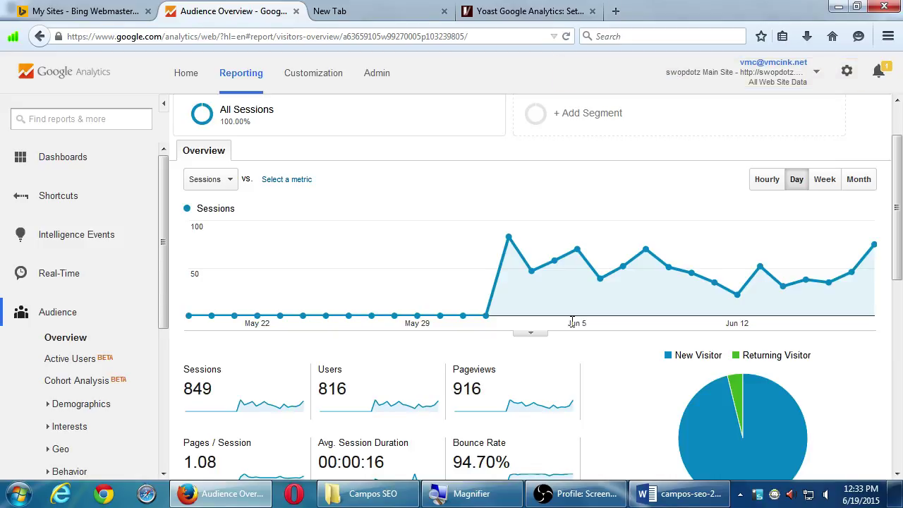
scroll(571, 321, "down", 1)
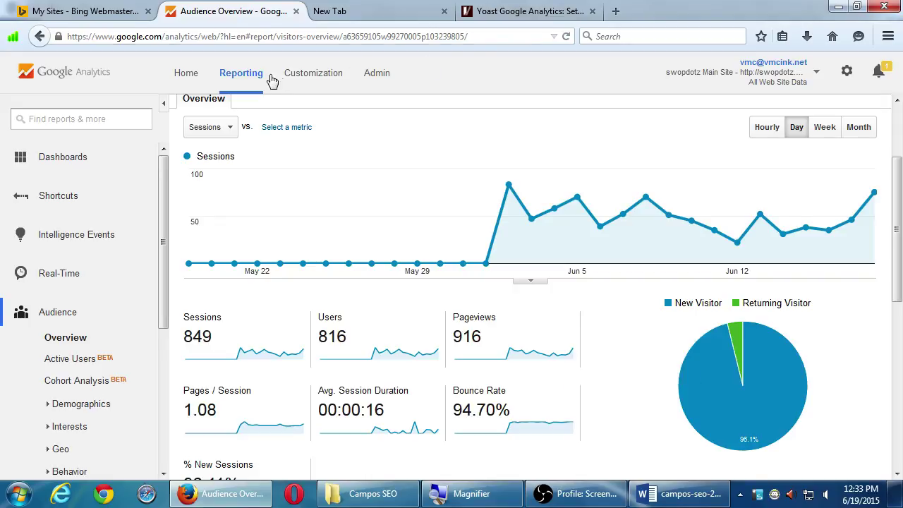
Go back to the Google Analytics account list and collapse the swccis.com account.
left_click(186, 72)
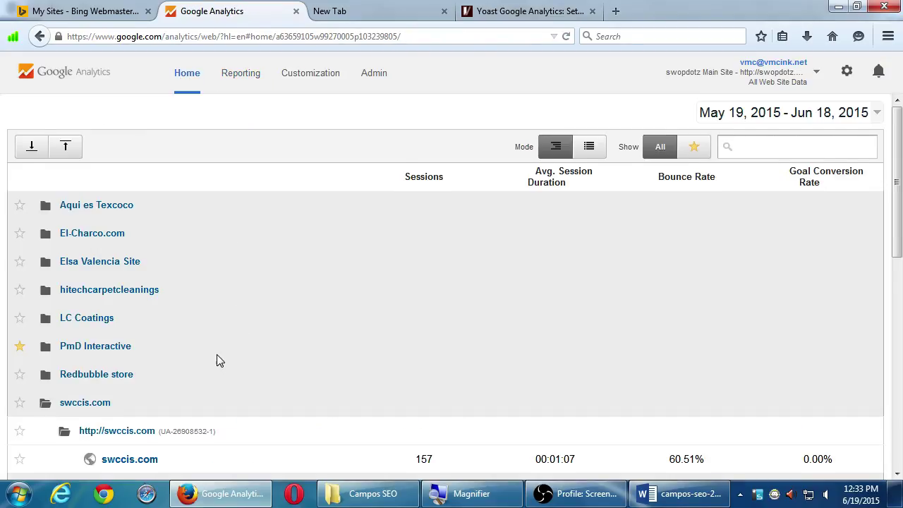
scroll(218, 355, "down", 3)
left_click(213, 311)
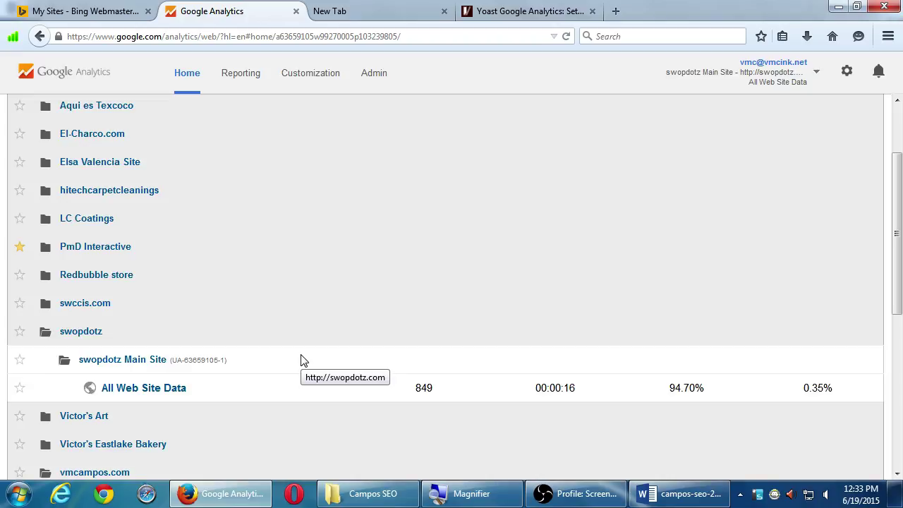
Open google.com/webmasters in a new browser tab and continue to the Search Console sign-in.
key("ctrl+t")
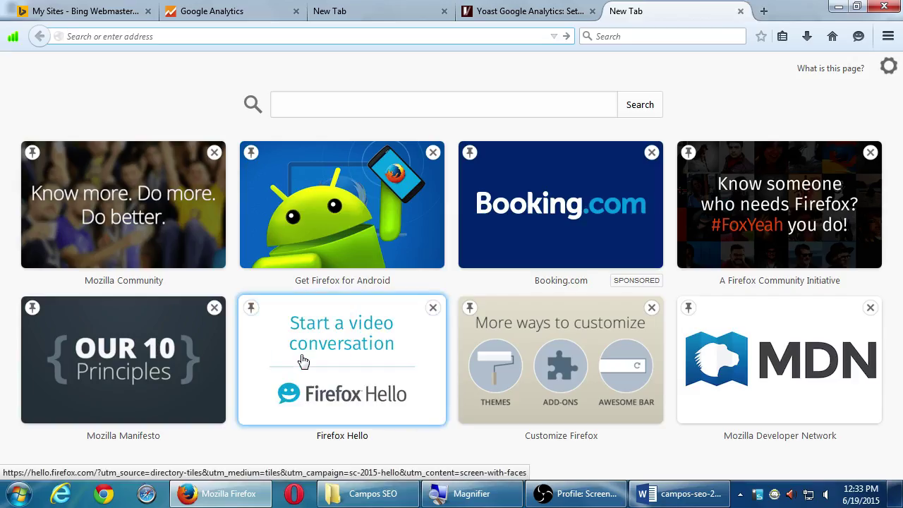
type("google.com/webmasters")
key("Return")
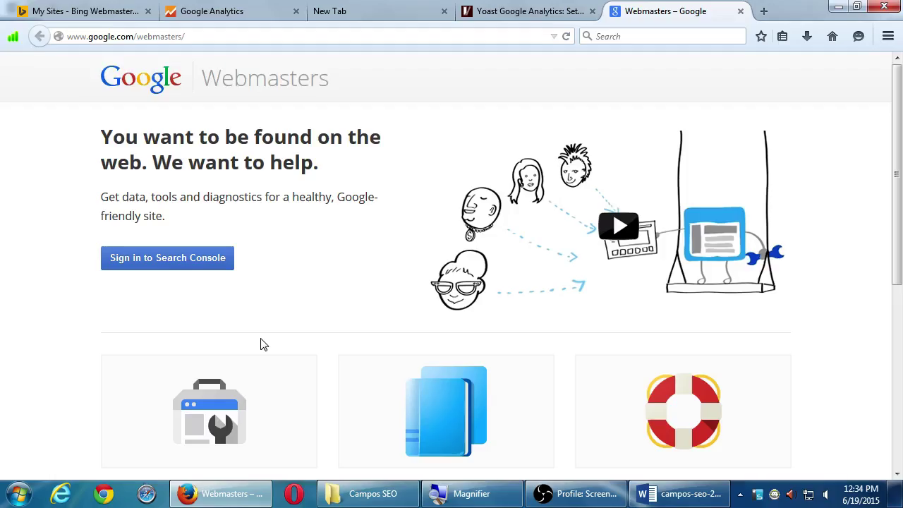
left_click(268, 298)
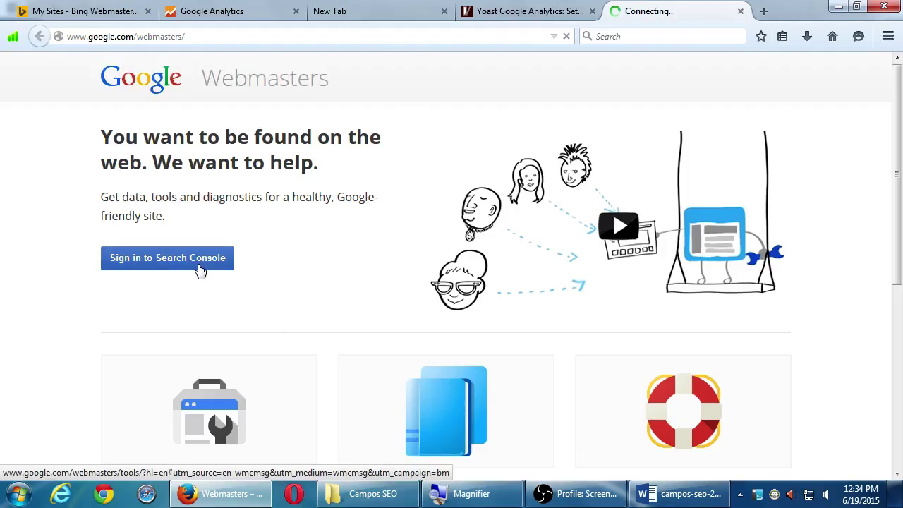